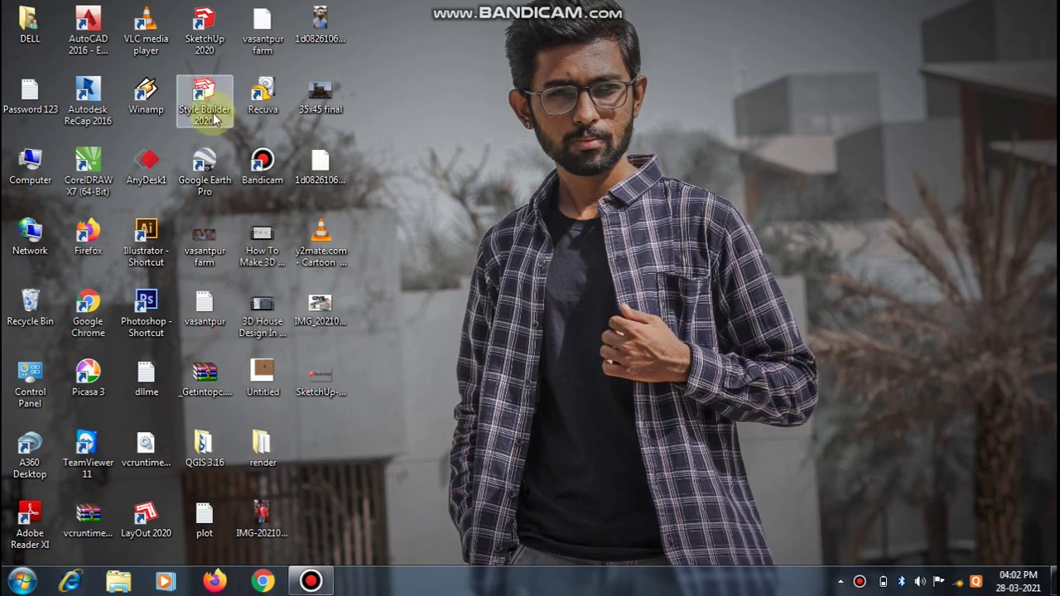
- Launch SketchUp 2020 and start a new untitled model from a Welcome-screen template
double_click(197, 30)
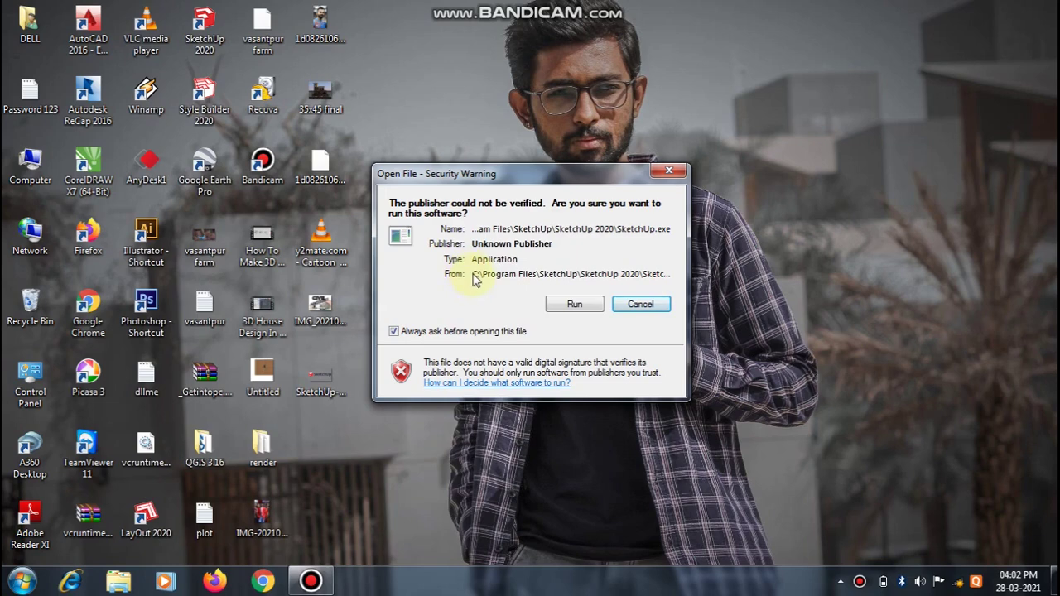
click(580, 305)
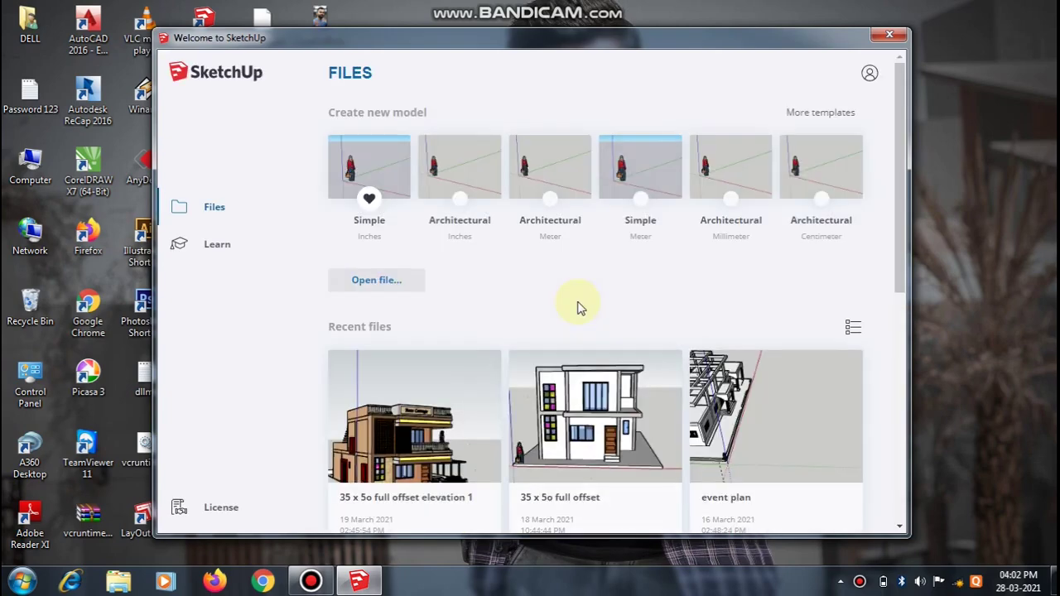
click(468, 180)
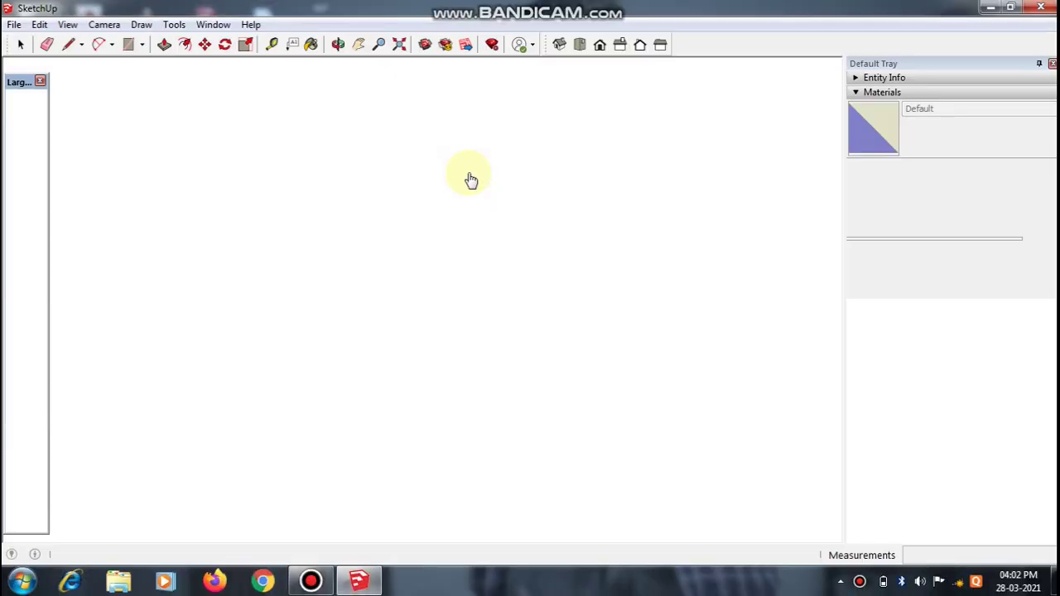
click(12, 86)
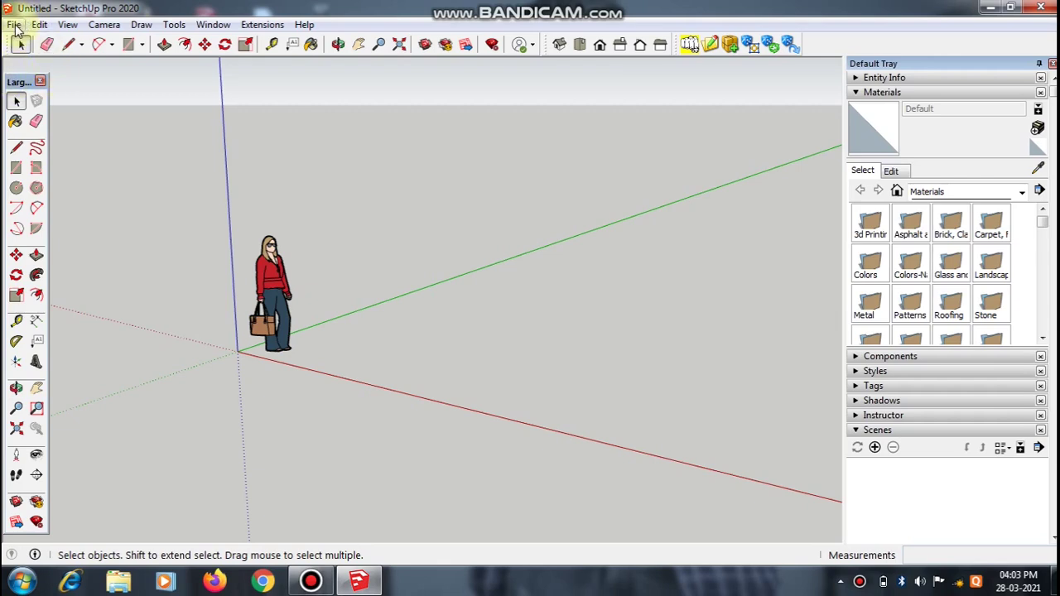
- Import the 'tutorial 1' AutoCAD drawing and dismiss the Import Results summary
click(15, 25)
click(46, 266)
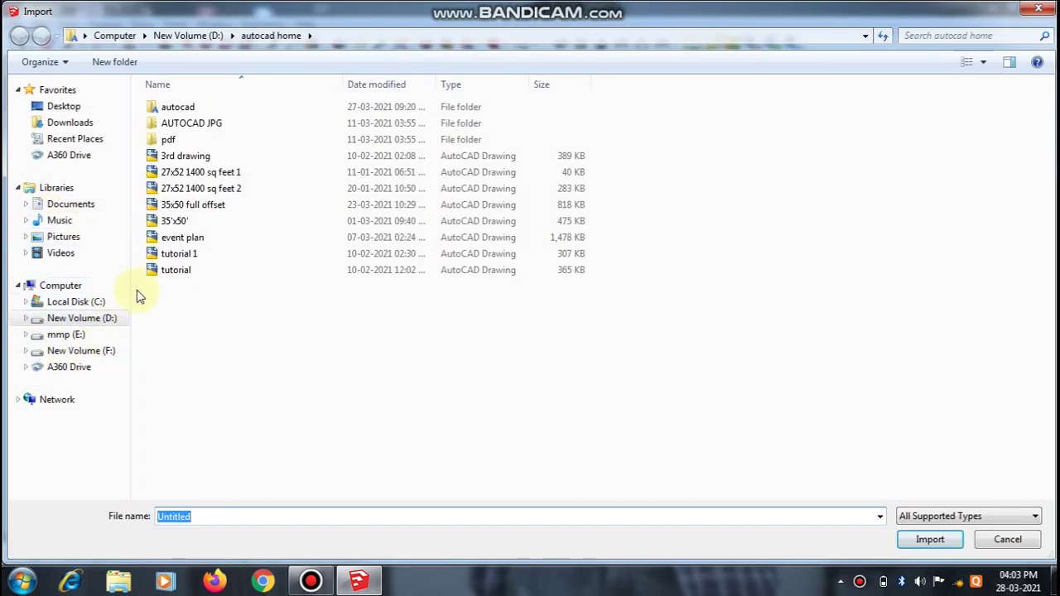
double_click(174, 254)
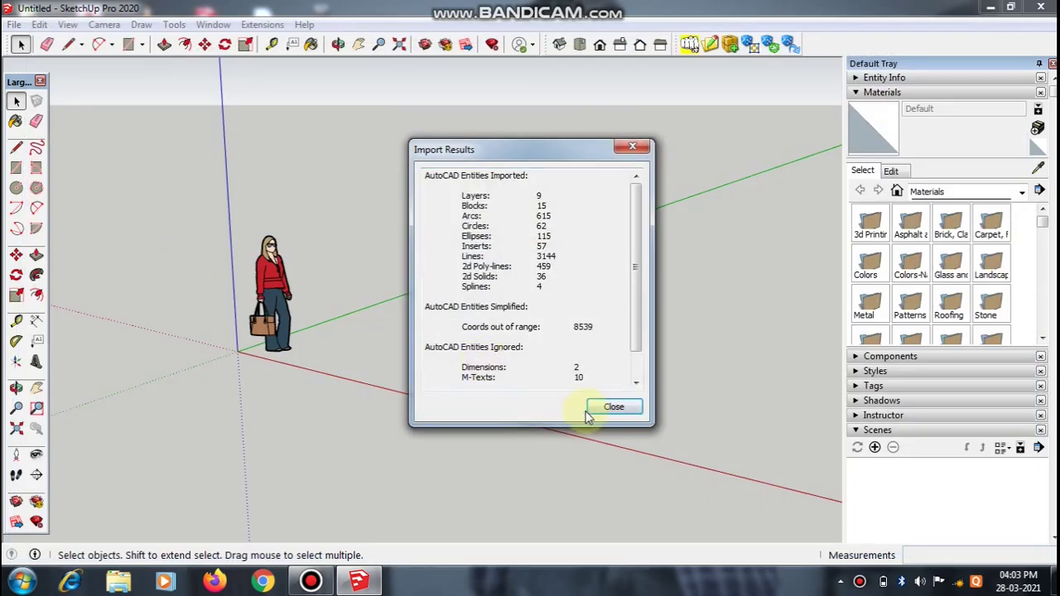
click(591, 407)
- Orbit and zoom around the imported plans to bring the origin and axes into view
scroll(270, 324, down, 5)
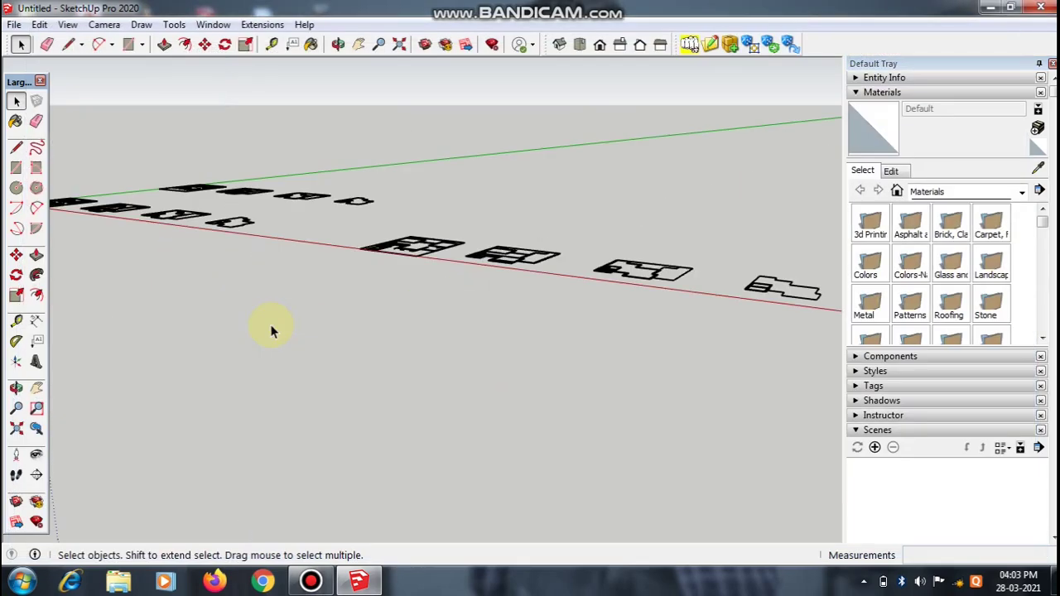
middle_drag(233, 269, 285, 323)
scroll(427, 311, up, 3)
scroll(427, 312, down, 5)
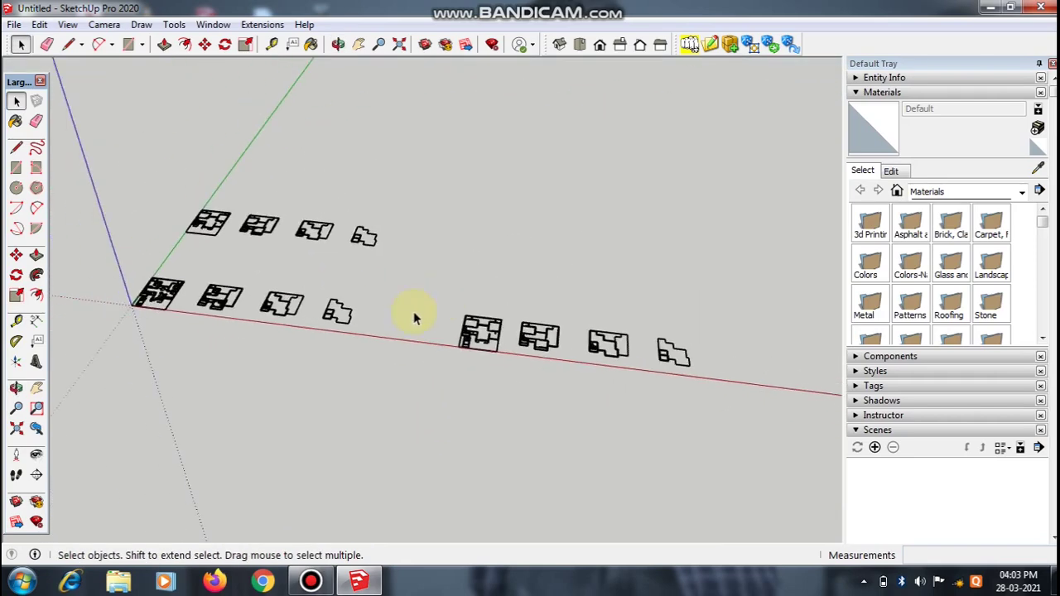
mouse_move(414, 314)
middle_down()
mouse_move(277, 402)
mouse_move(367, 293)
middle_up()
scroll(367, 293, up, 3)
scroll(224, 343, up, 2)
scroll(272, 367, up, 2)
- Tilt to a near top-down view and zoom close on the left plan's entrance door
middle_drag(273, 367, 229, 473)
scroll(224, 339, up, 3)
scroll(225, 340, up, 2)
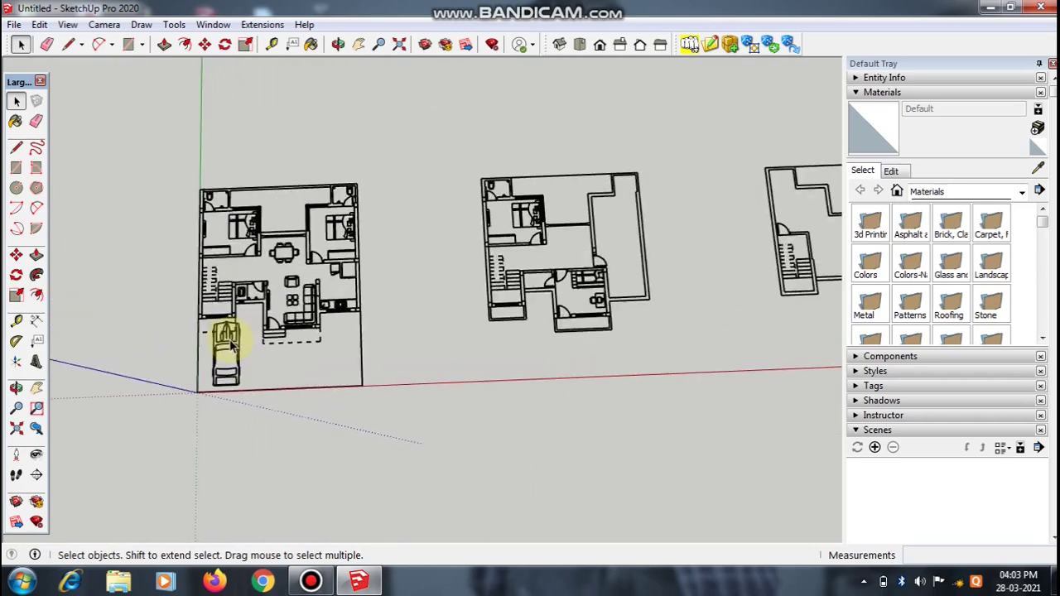
scroll(489, 268, up, 2)
scroll(260, 379, down, 2)
scroll(351, 327, up, 2)
scroll(352, 327, up, 2)
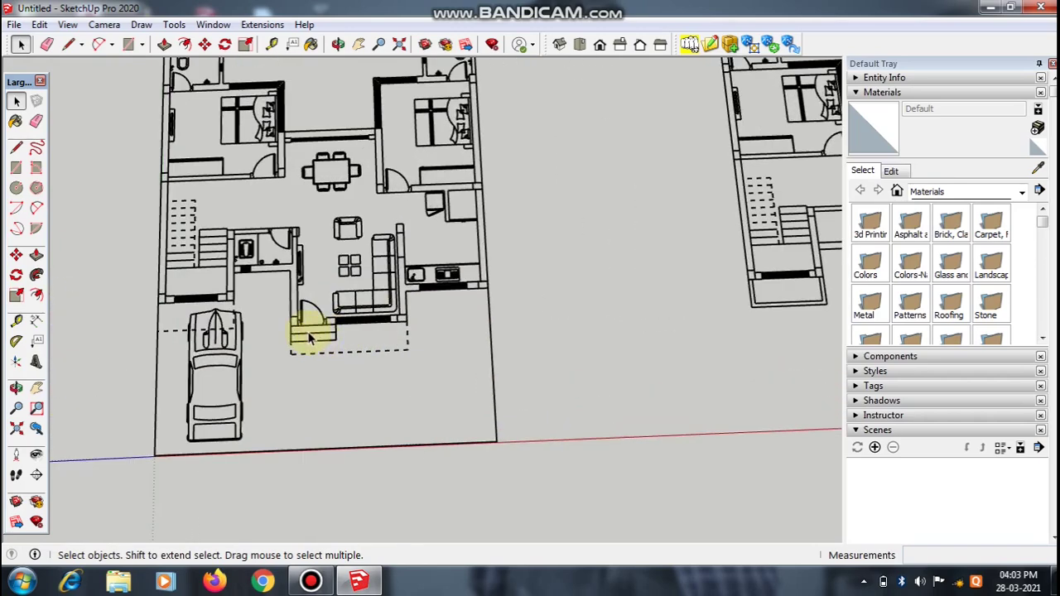
scroll(303, 326, up, 2)
scroll(289, 319, up, 2)
scroll(290, 323, down, 1)
scroll(291, 327, down, 3)
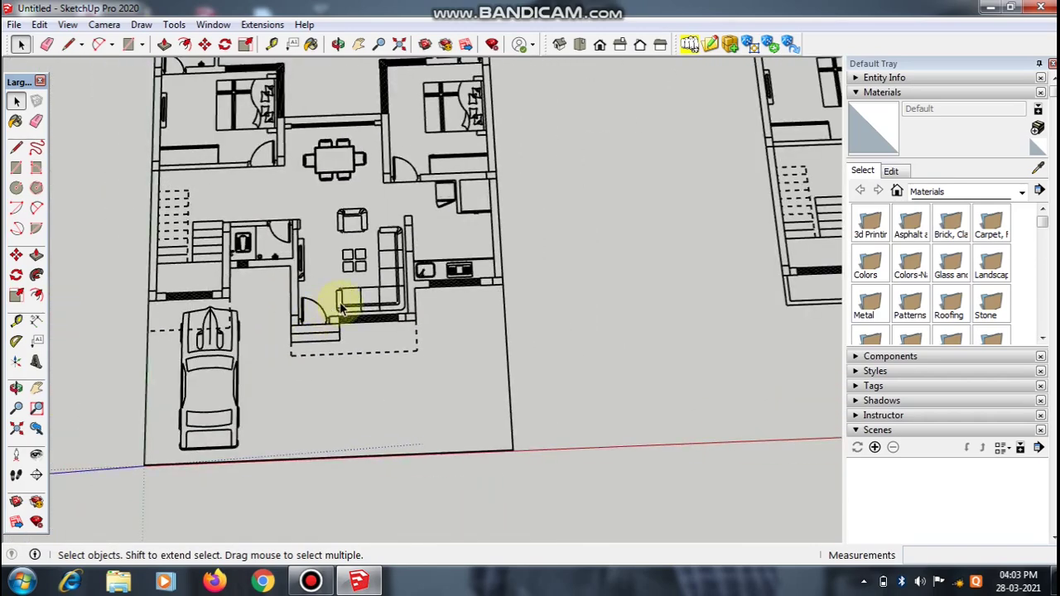
scroll(308, 320, up, 4)
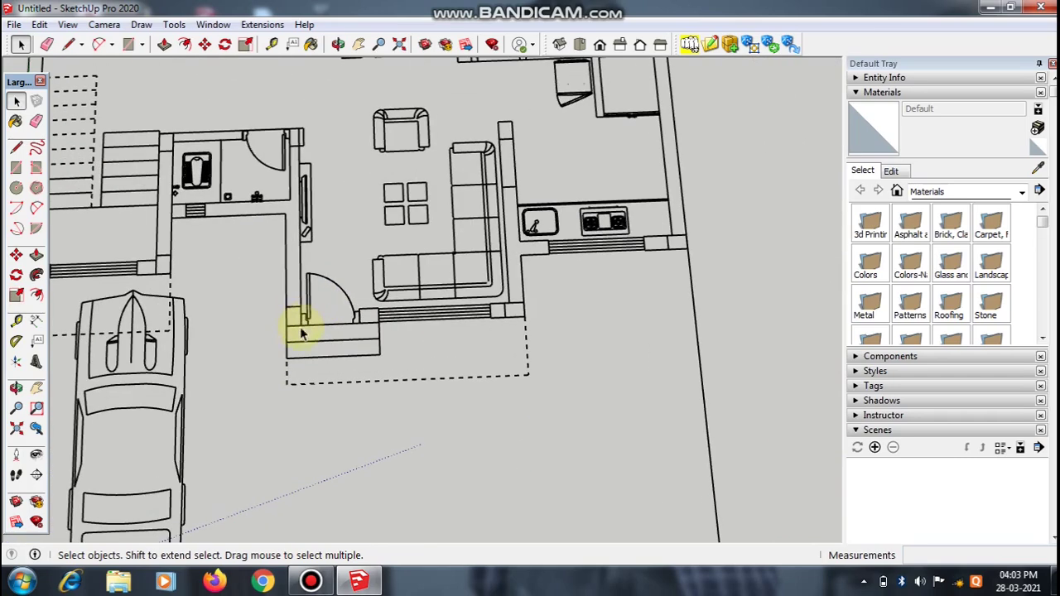
click(17, 322)
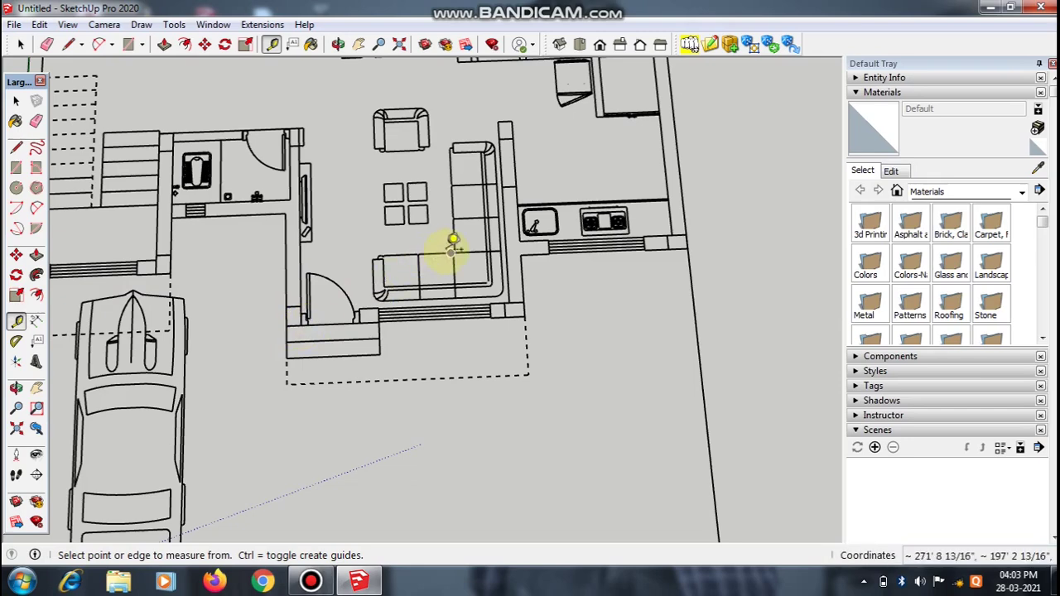
- Zoom in on the entrance door and start a Tape Measure reading at its edge
mouse_move(453, 246)
middle_down()
mouse_move(421, 284)
mouse_move(289, 320)
middle_up()
scroll(300, 325, up, 2)
scroll(314, 323, up, 3)
scroll(317, 323, up, 2)
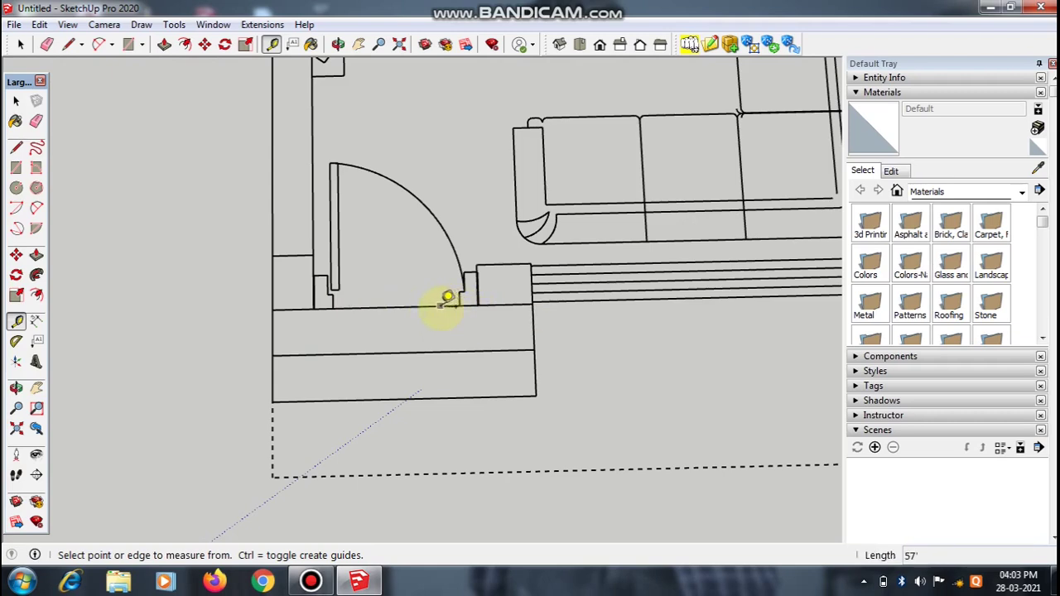
click(314, 309)
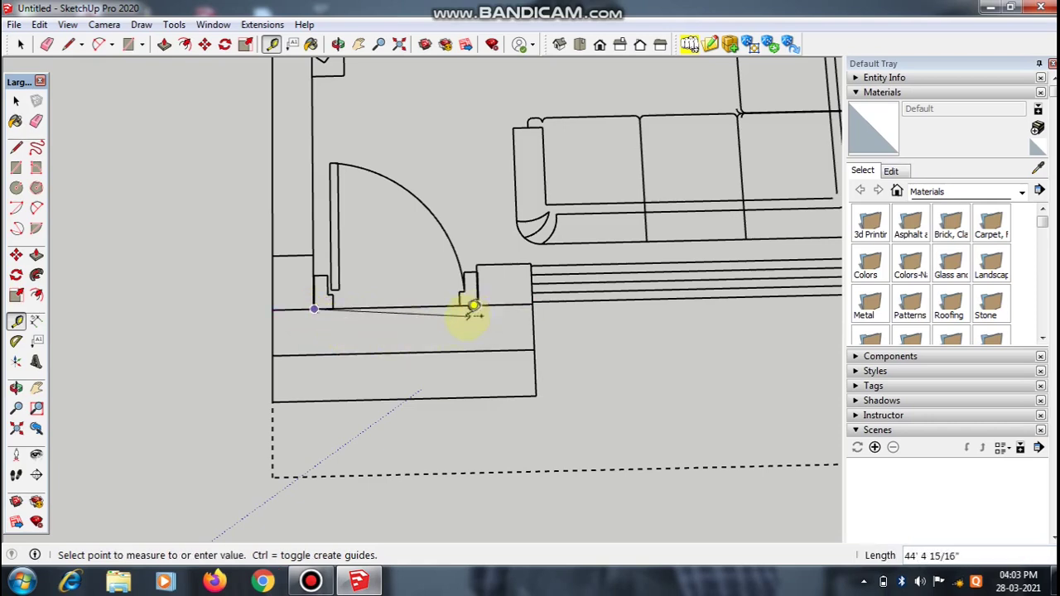
scroll(464, 315, down, 3)
scroll(465, 191, down, 2)
scroll(465, 190, down, 2)
scroll(473, 187, down, 1)
scroll(431, 423, up, 2)
scroll(470, 414, up, 2)
scroll(469, 419, up, 3)
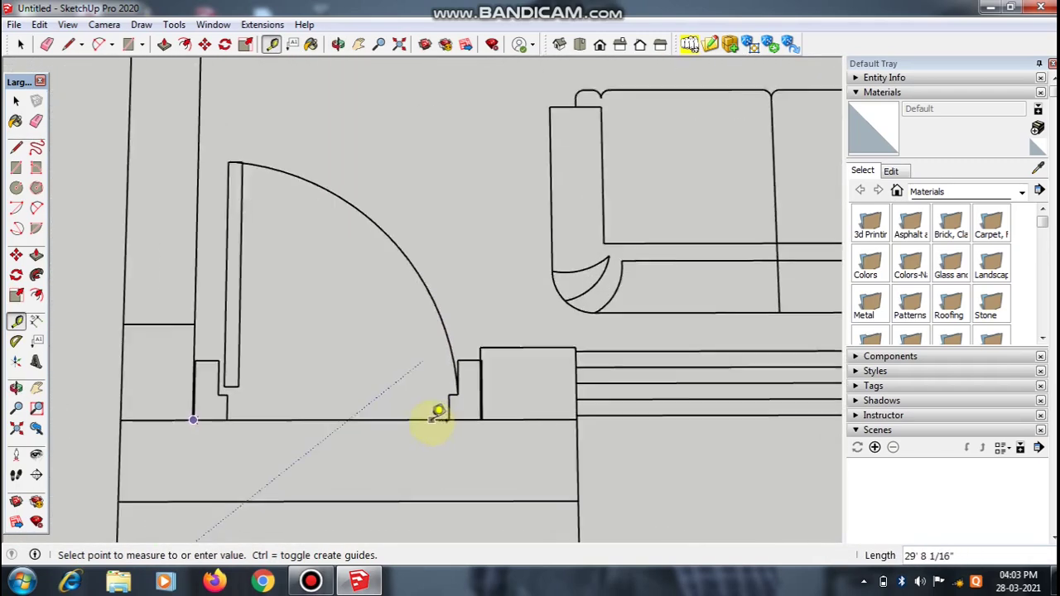
scroll(493, 418, up, 1)
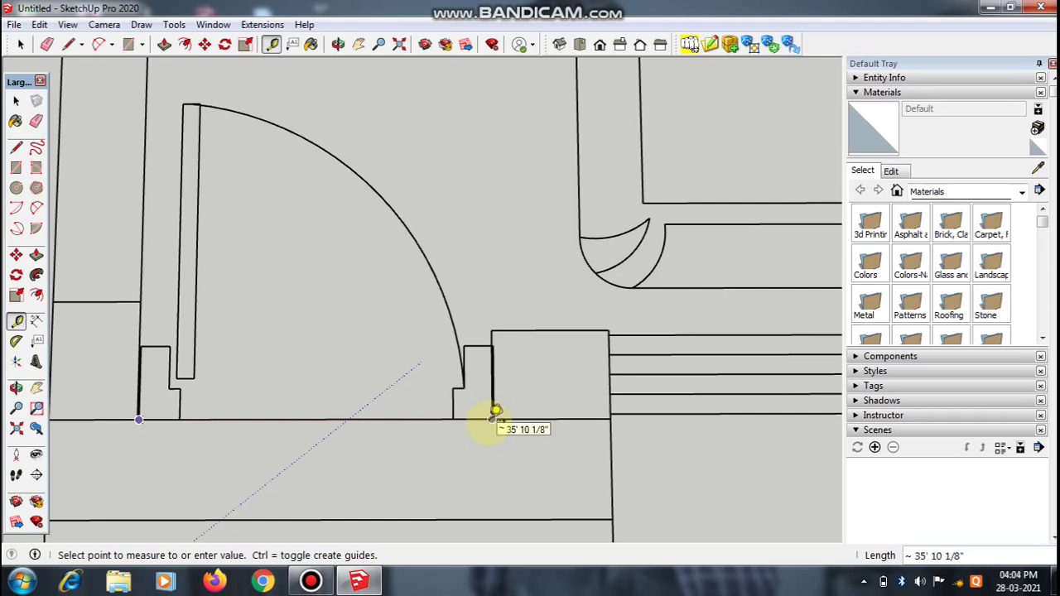
- Read the door width of about 35' 10 1/8", then cancel the measurement
scroll(494, 411, down, 1)
scroll(494, 411, down, 1)
scroll(495, 411, down, 1)
scroll(494, 412, down, 1)
scroll(494, 412, down, 1)
scroll(494, 411, down, 1)
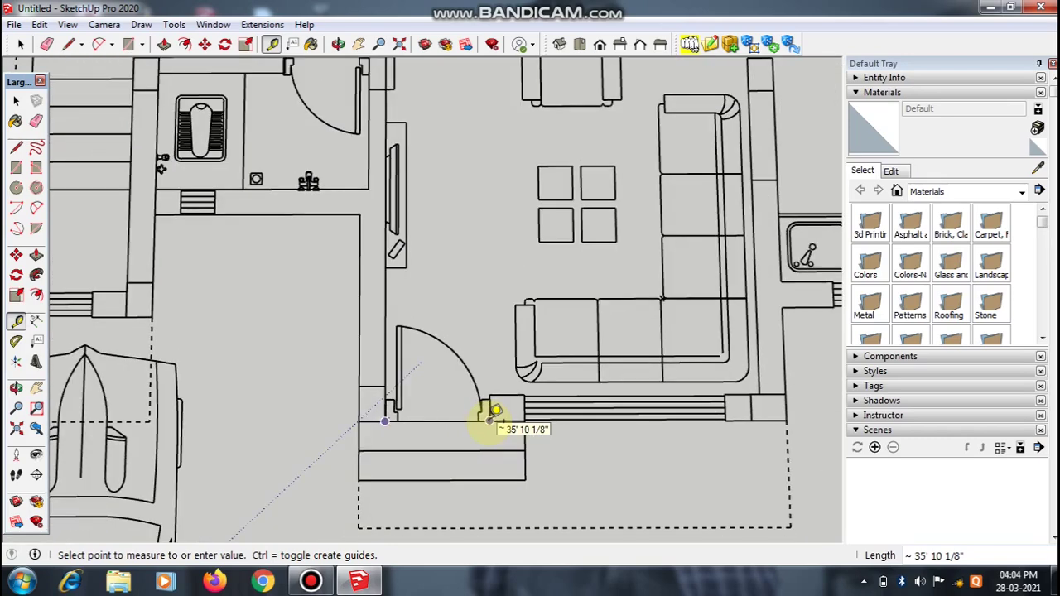
scroll(494, 412, down, 1)
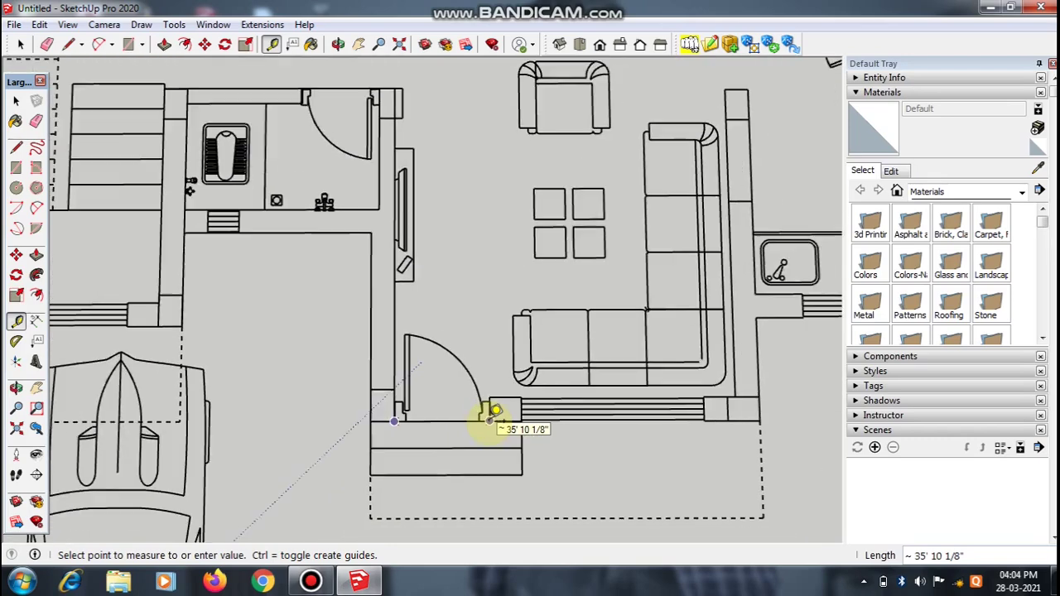
scroll(494, 411, down, 1)
scroll(494, 411, down, 1)
scroll(494, 412, down, 1)
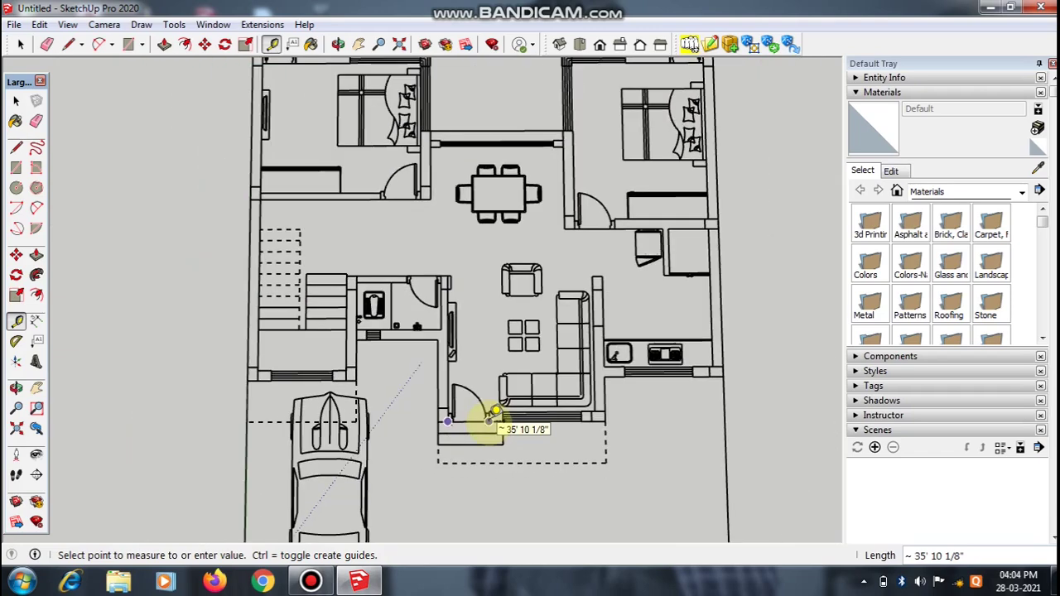
scroll(494, 411, down, 2)
scroll(495, 412, down, 1)
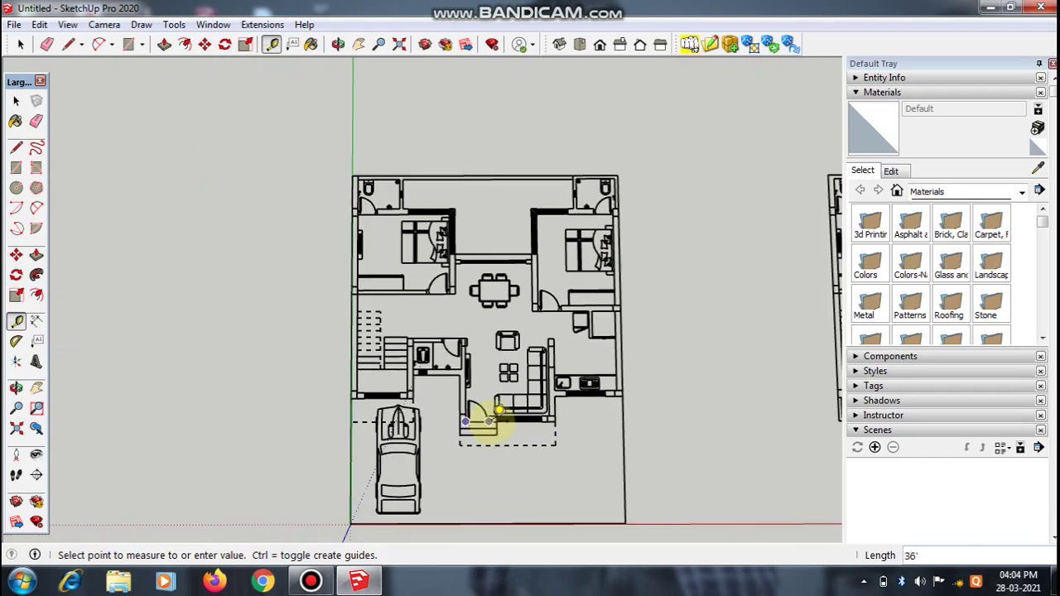
key(Escape)
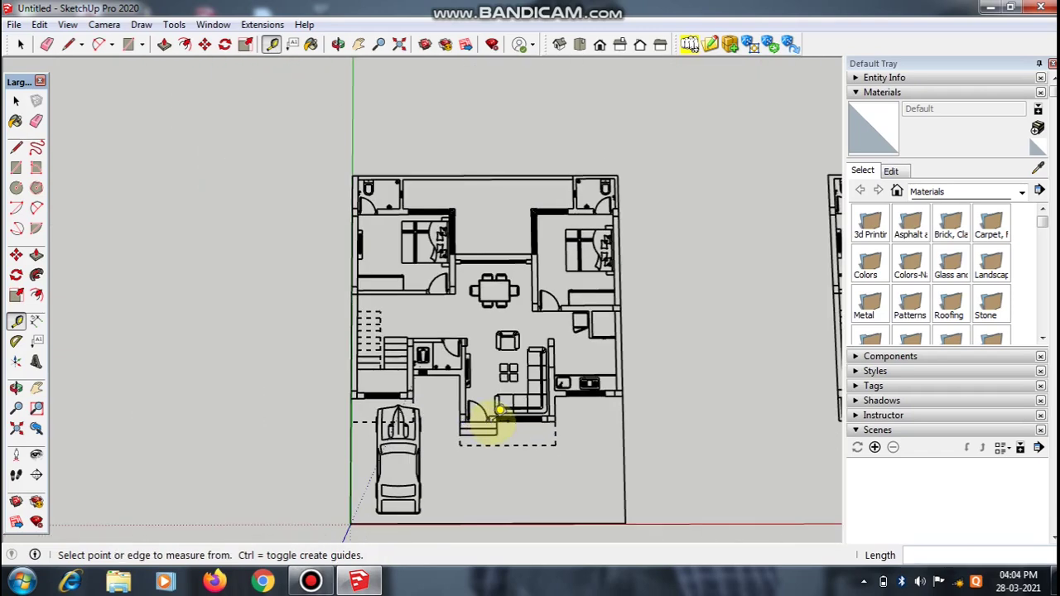
- Zoom and orbit back out to an overview of all imported floor plans
scroll(390, 348, down, 2)
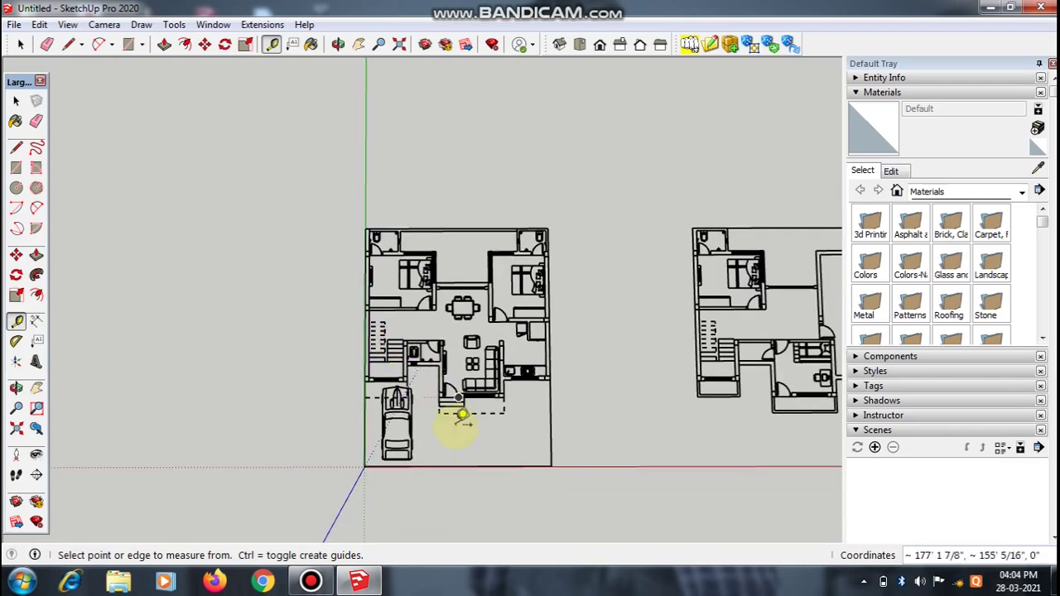
scroll(457, 385, up, 1)
scroll(447, 387, up, 2)
scroll(439, 388, up, 2)
scroll(438, 386, up, 2)
scroll(441, 386, up, 2)
middle_drag(447, 383, 437, 414)
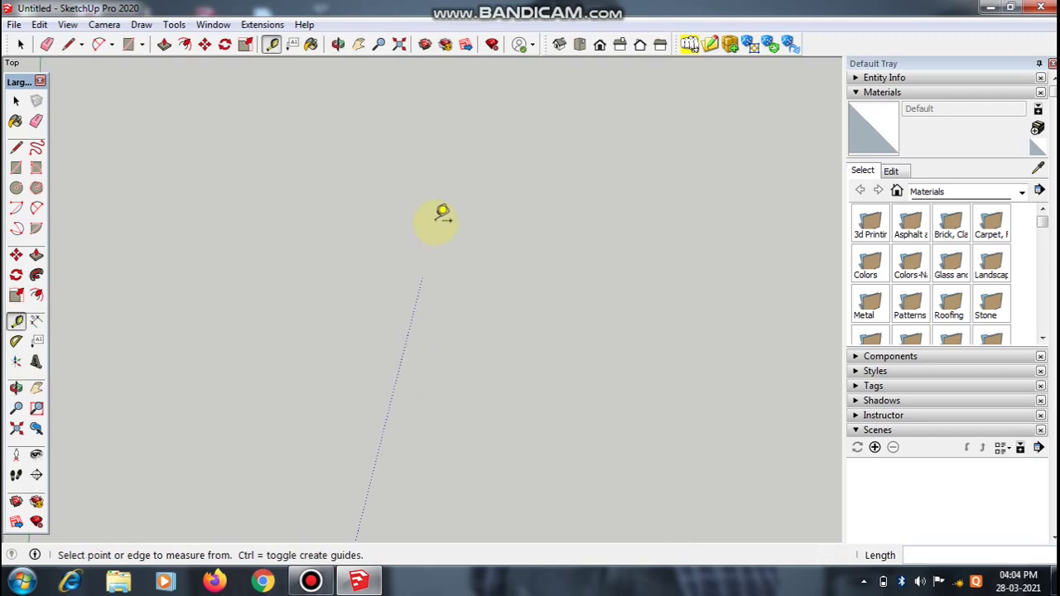
scroll(442, 214, down, 2)
scroll(441, 214, down, 2)
scroll(441, 216, down, 2)
scroll(440, 215, down, 2)
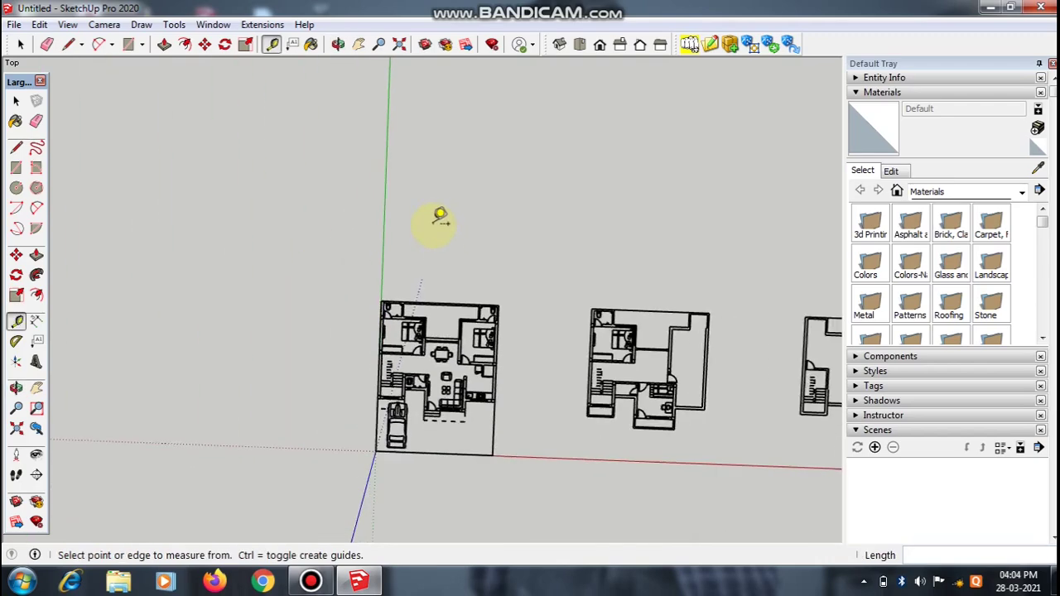
scroll(440, 215, down, 3)
scroll(433, 237, down, 2)
- Select everything with Ctrl+A and explode the imported plans into loose geometry
click(15, 101)
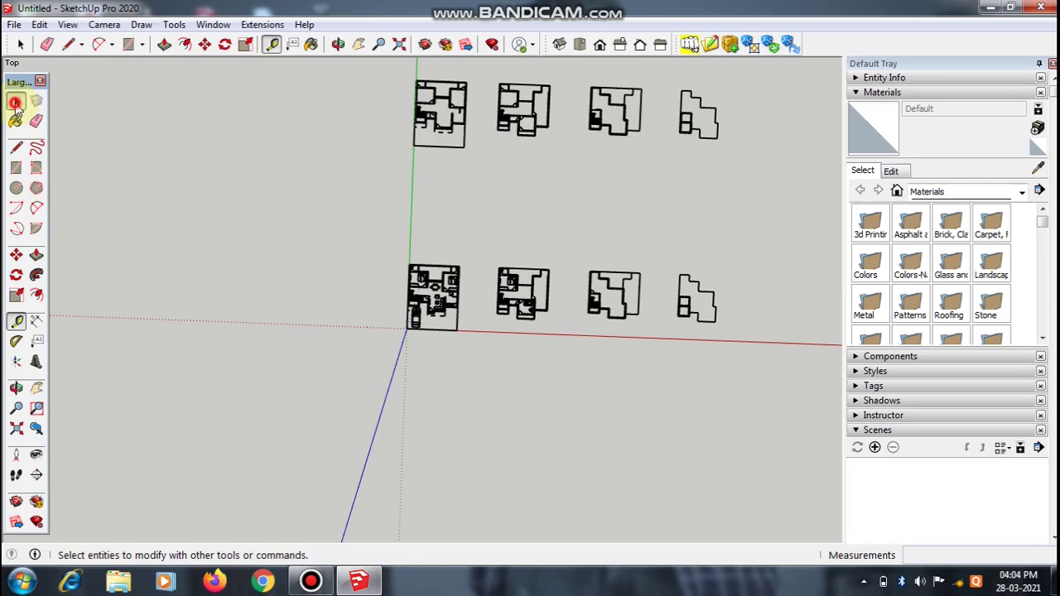
middle_drag(435, 162, 424, 146)
key(ctrl+a)
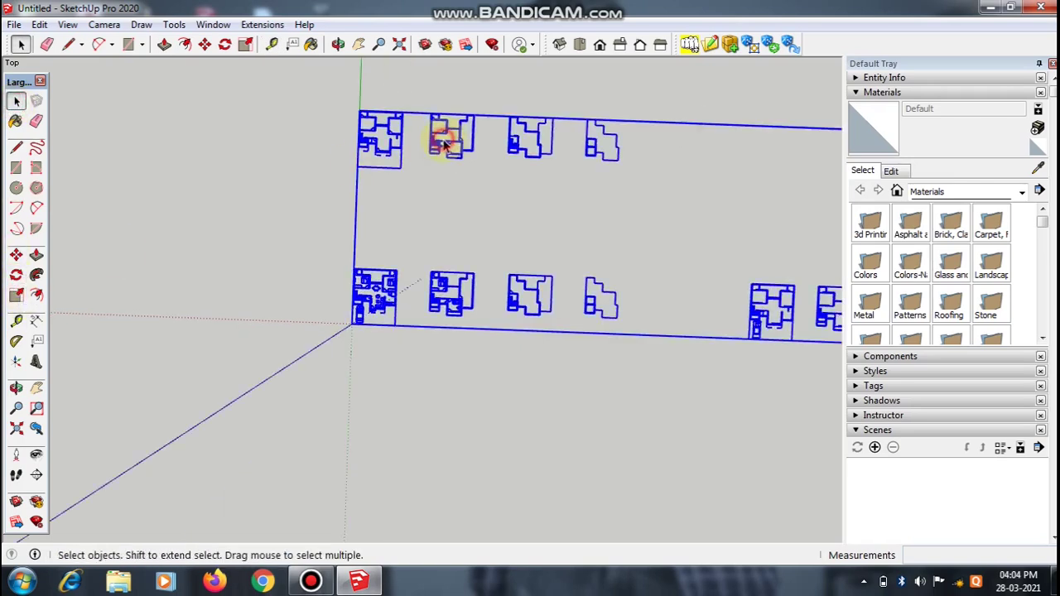
scroll(333, 344, down, 2)
scroll(431, 302, up, 5)
right_click(431, 302)
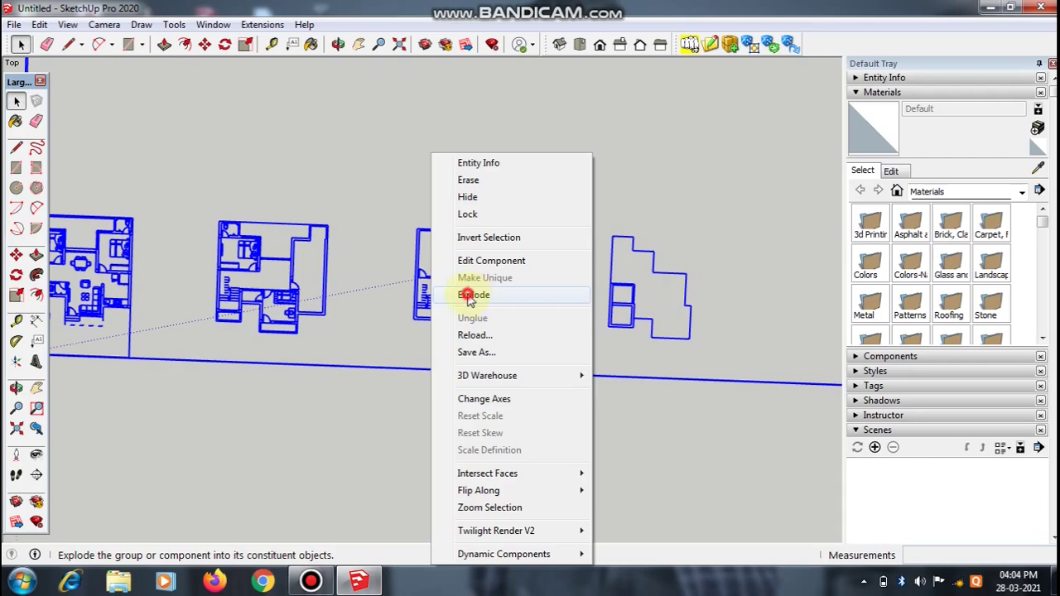
click(469, 296)
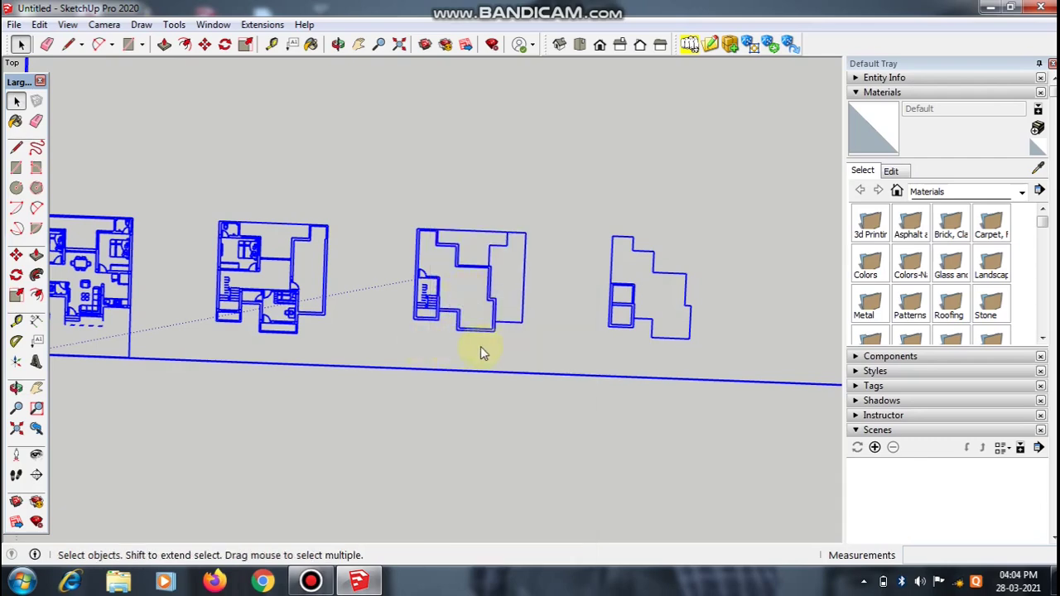
- Deselect the plans and orbit and zoom to view them all in 3-D
mouse_move(497, 339)
middle_down()
mouse_move(473, 331)
mouse_move(442, 398)
middle_up()
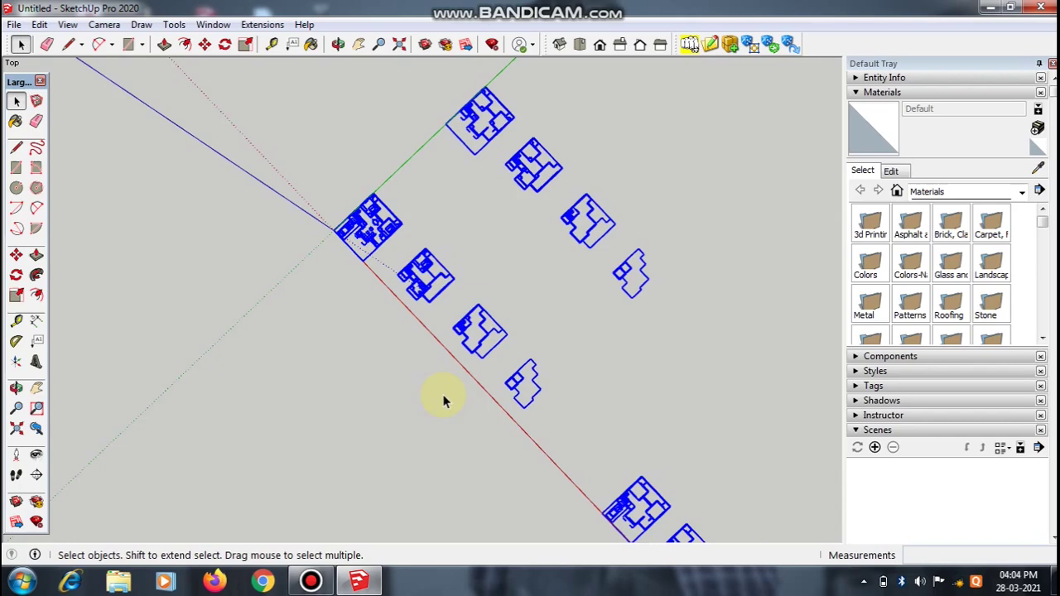
click(414, 395)
scroll(488, 319, up, 2)
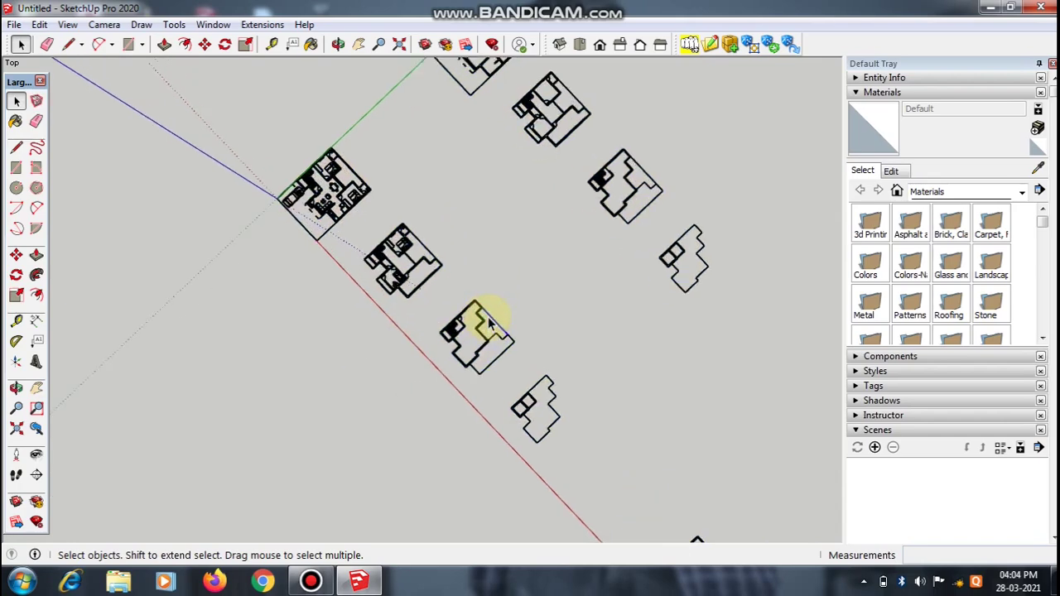
scroll(476, 315, up, 3)
scroll(497, 332, up, 2)
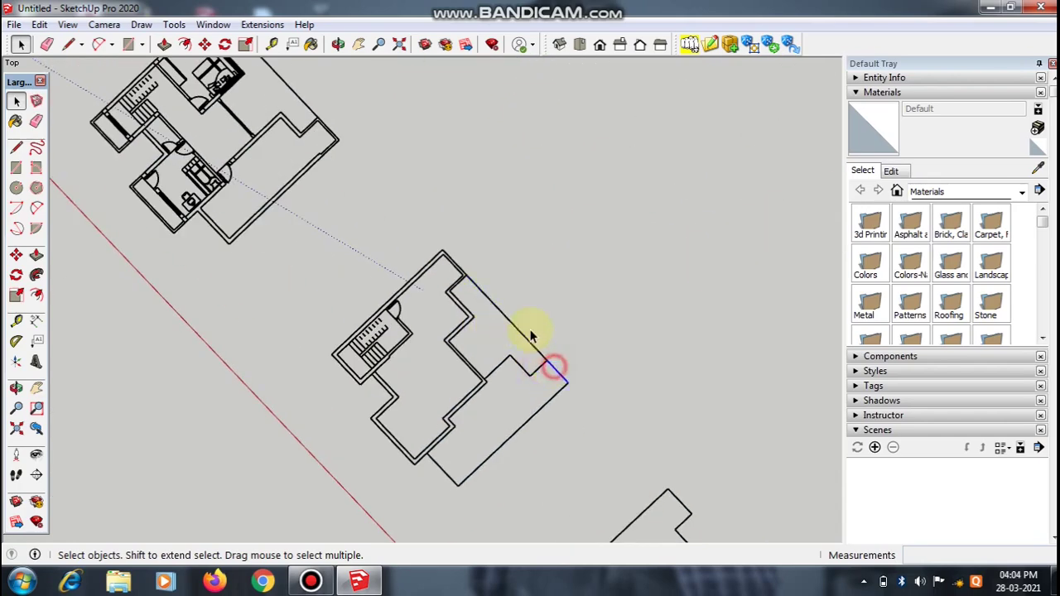
scroll(506, 319, down, 2)
scroll(468, 296, down, 2)
scroll(439, 352, down, 2)
scroll(381, 332, down, 2)
scroll(331, 224, down, 2)
scroll(325, 209, down, 2)
scroll(324, 208, down, 1)
mouse_move(477, 485)
middle_down()
mouse_move(601, 421)
mouse_move(575, 407)
mouse_move(503, 471)
mouse_move(489, 460)
middle_up()
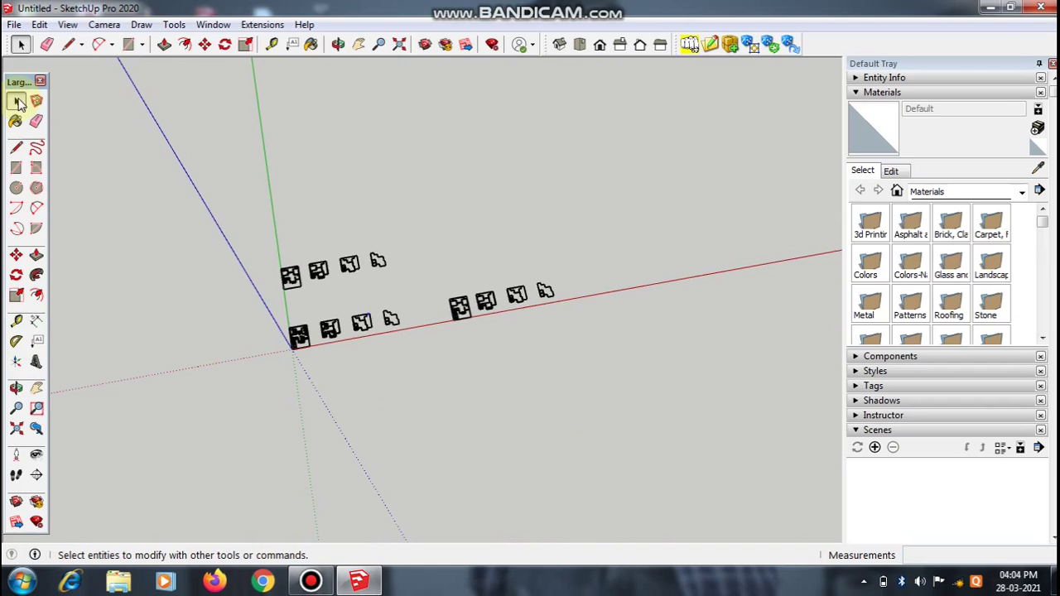
- Select all the exploded house plans and make them into one group
click(22, 97)
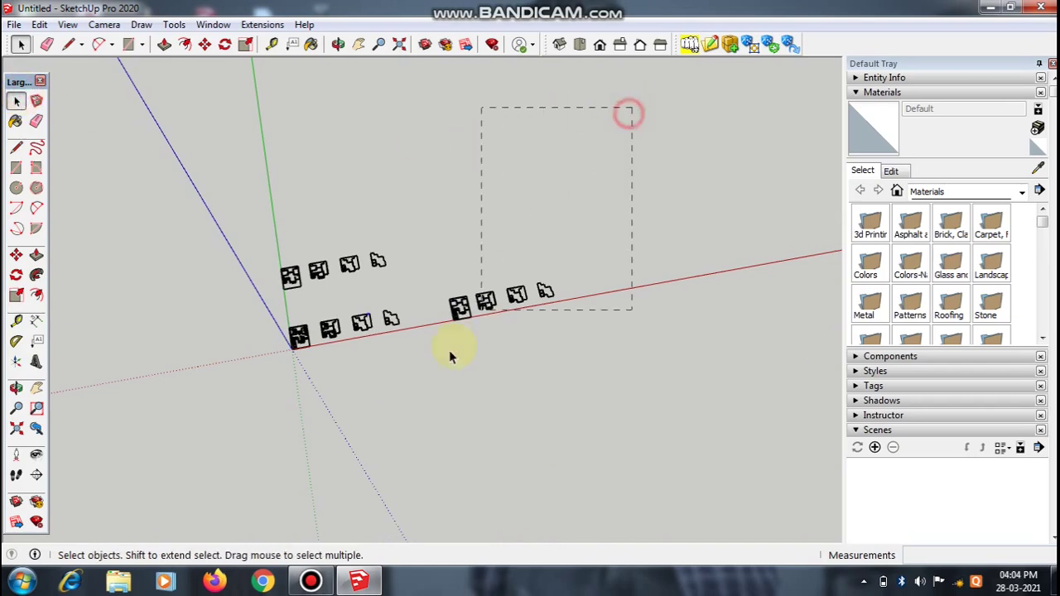
drag(180, 473, 179, 473)
mouse_move(367, 354)
middle_down()
mouse_move(373, 384)
mouse_move(343, 338)
middle_up()
scroll(301, 334, up, 2)
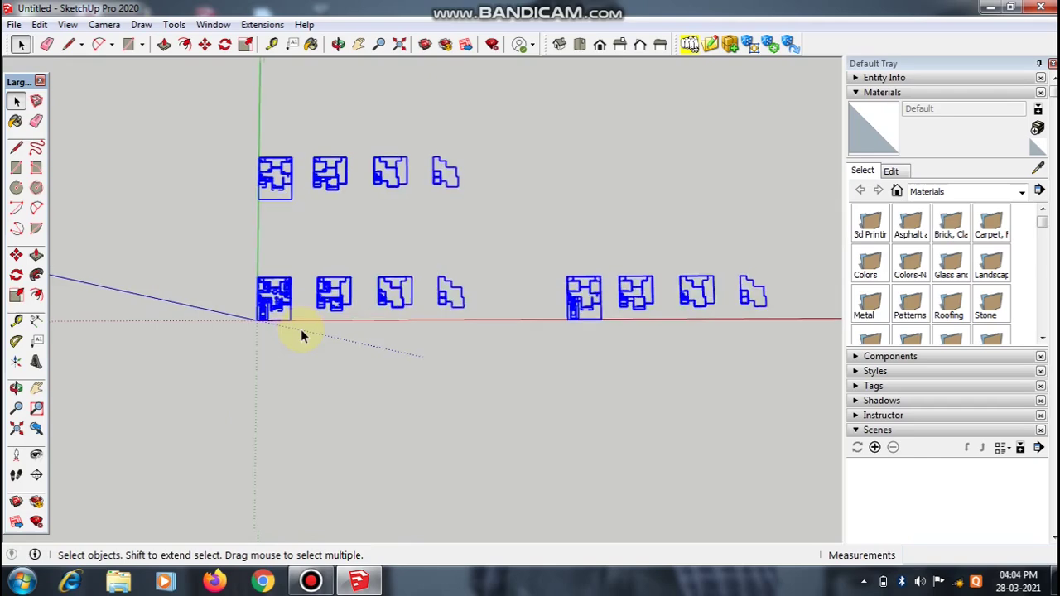
scroll(301, 329, up, 2)
scroll(323, 277, up, 2)
right_click(329, 272)
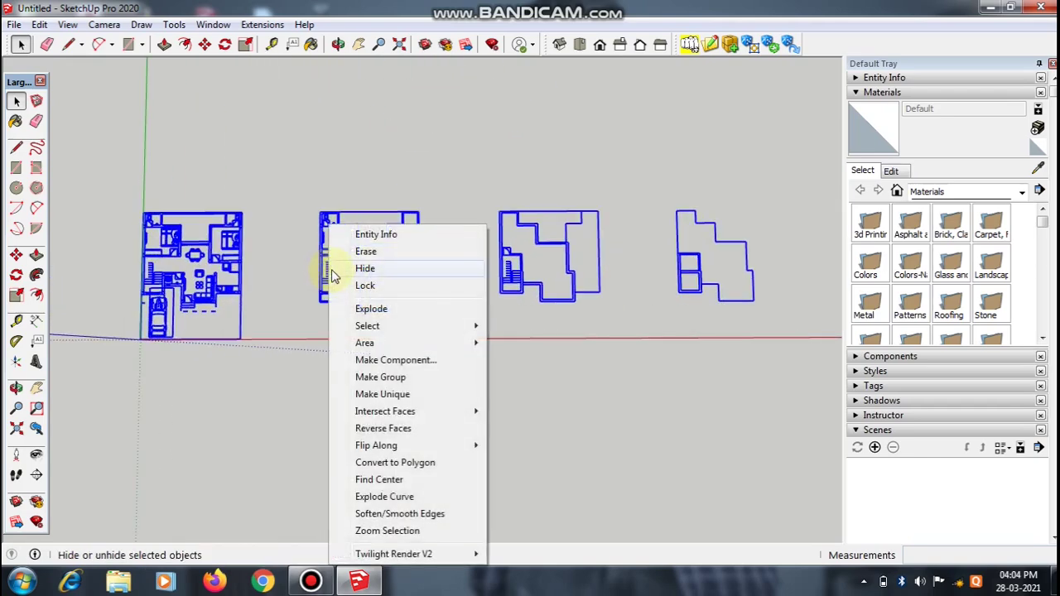
click(384, 380)
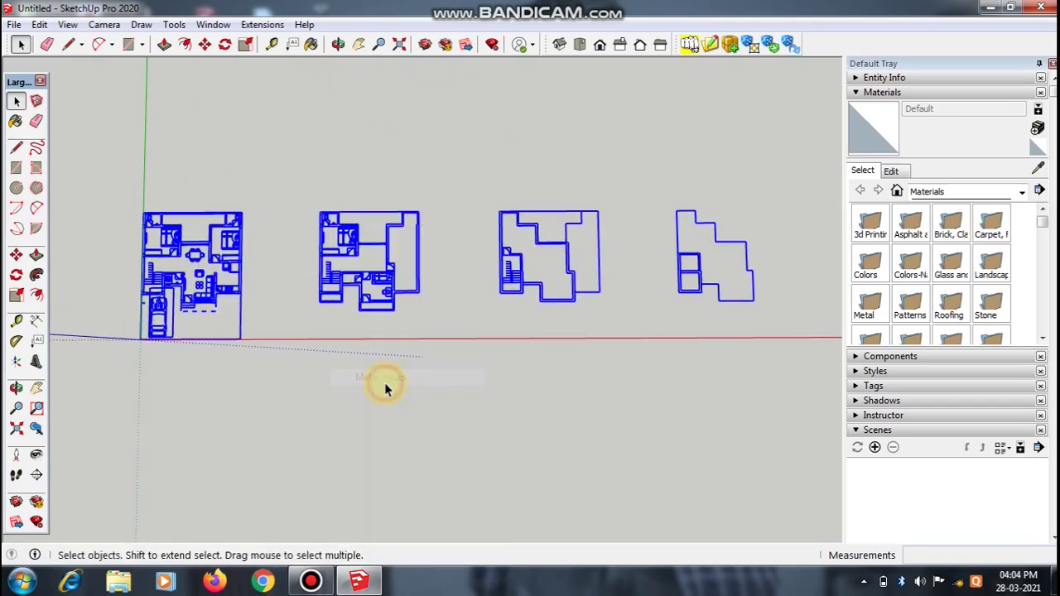
mouse_move(384, 382)
middle_down()
mouse_move(372, 391)
mouse_move(433, 355)
mouse_move(19, 325)
middle_up()
scroll(431, 360, down, 2)
- Re-pick Tape Measure and zoom toward the first plan's entrance door
click(18, 325)
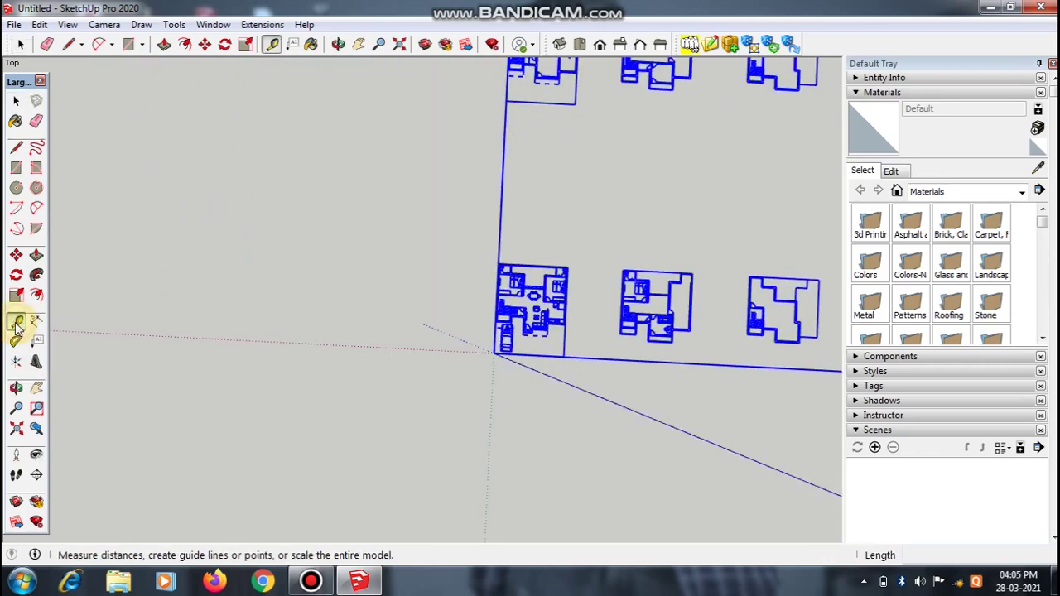
middle_drag(523, 331, 525, 339)
scroll(525, 339, up, 3)
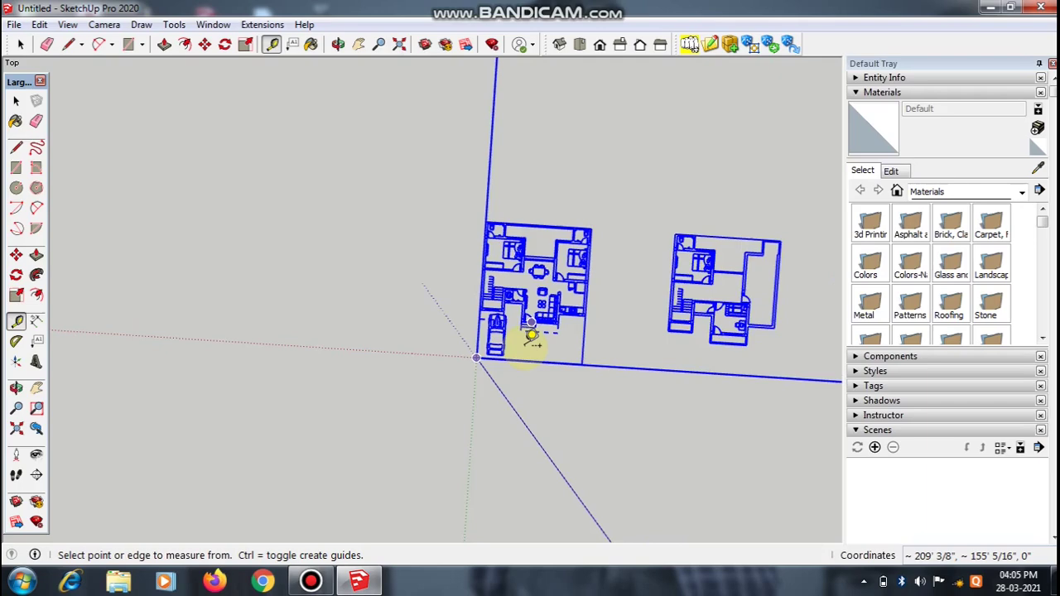
scroll(532, 343, up, 3)
key(space)
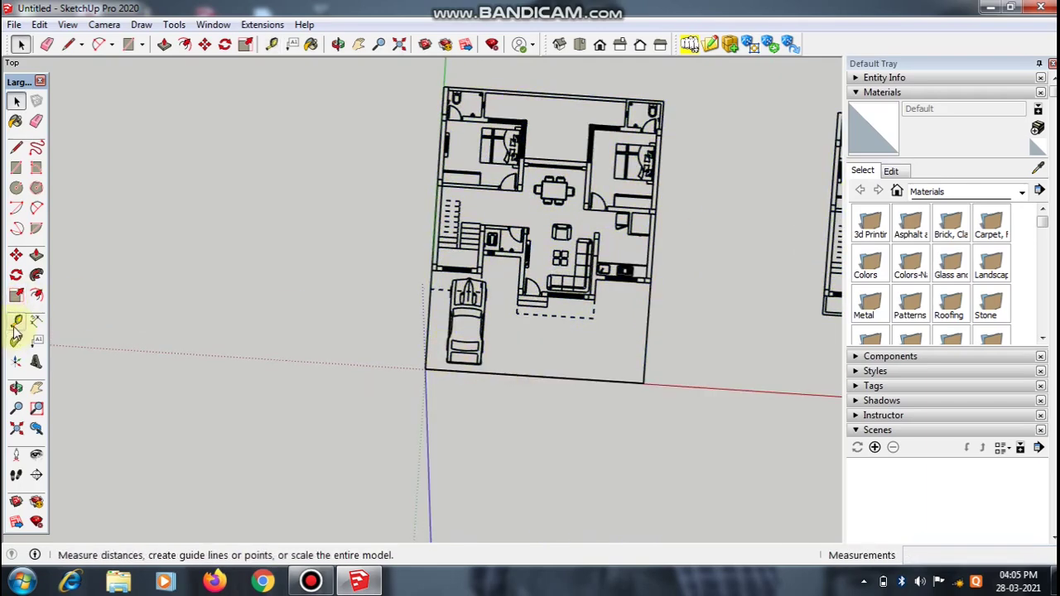
click(16, 321)
middle_drag(513, 303, 526, 303)
scroll(532, 292, up, 2)
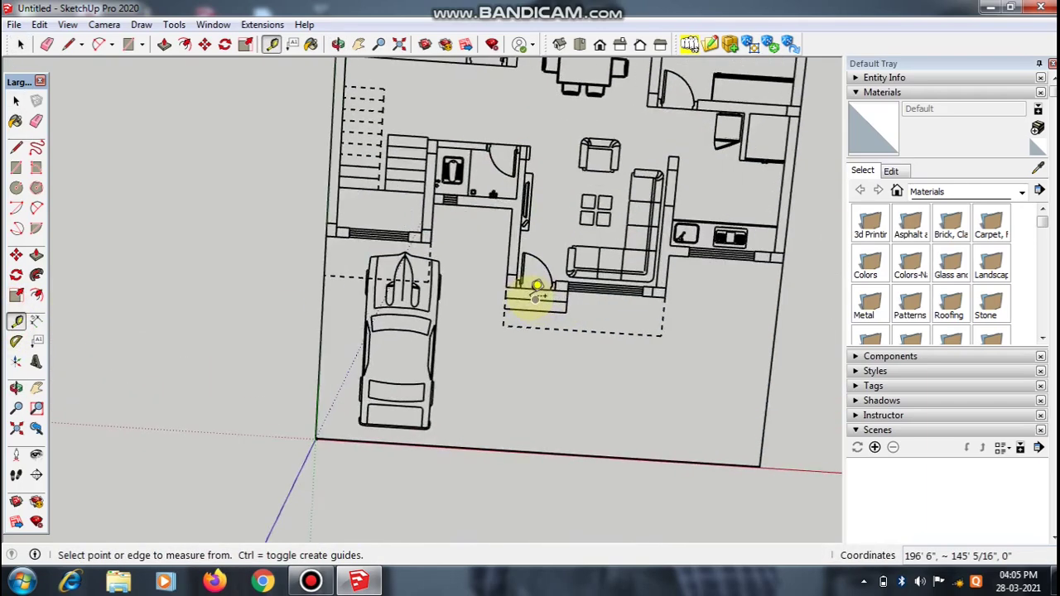
scroll(533, 289, up, 3)
scroll(514, 277, up, 2)
scroll(489, 264, up, 2)
scroll(489, 264, up, 1)
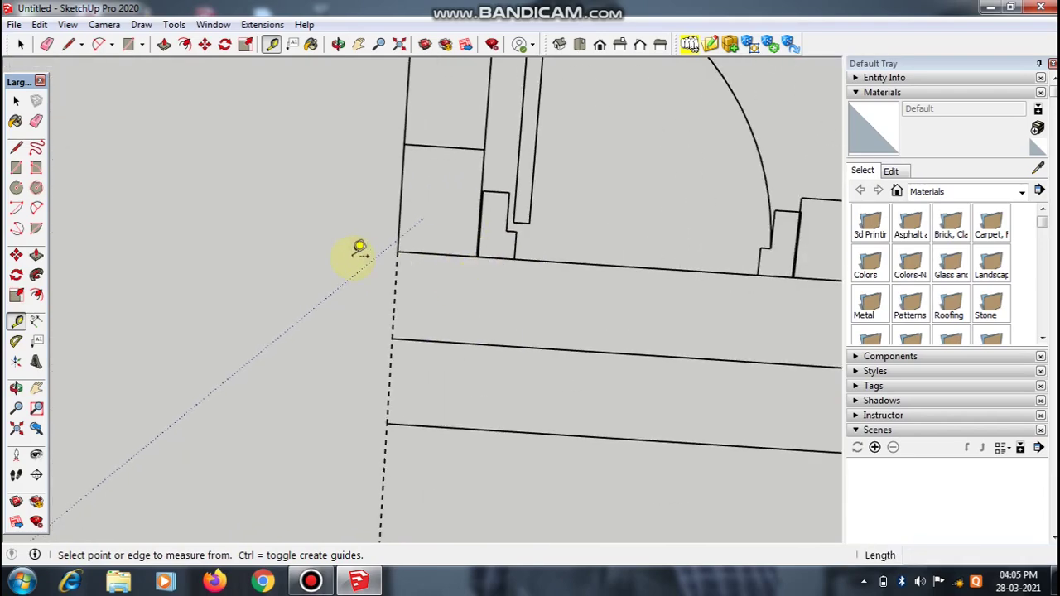
- Frame the door closely and start a measurement at one door jamb
scroll(229, 173, down, 3)
scroll(372, 100, down, 3)
scroll(399, 94, down, 2)
scroll(399, 94, down, 2)
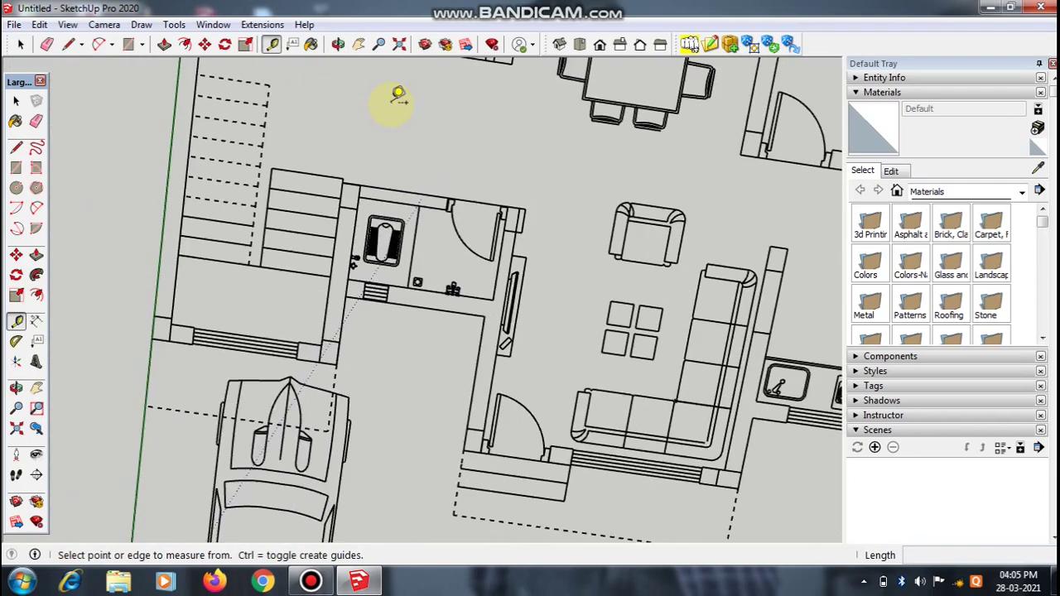
scroll(473, 307, down, 2)
scroll(482, 336, up, 3)
scroll(458, 337, up, 3)
scroll(458, 337, up, 2)
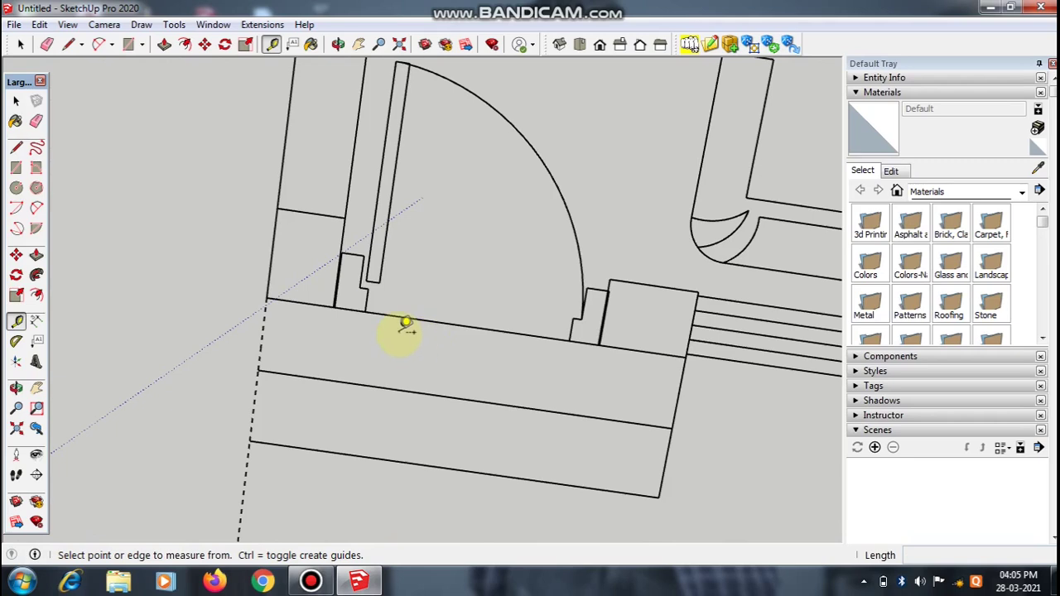
click(347, 307)
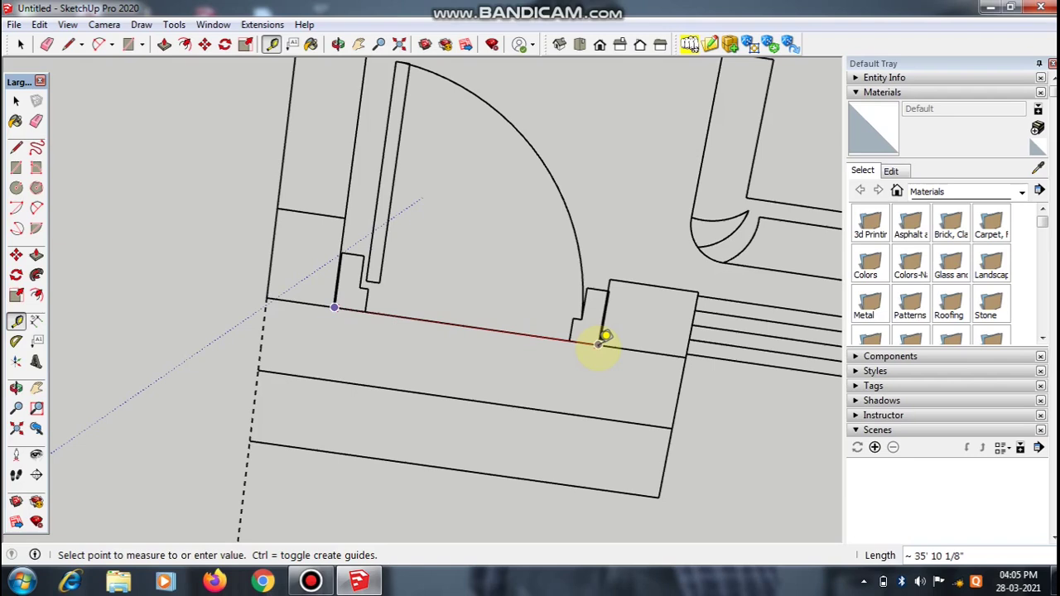
- Finish the measurement at the other jamb and enter 3' as the door's length
click(598, 345)
text(3')
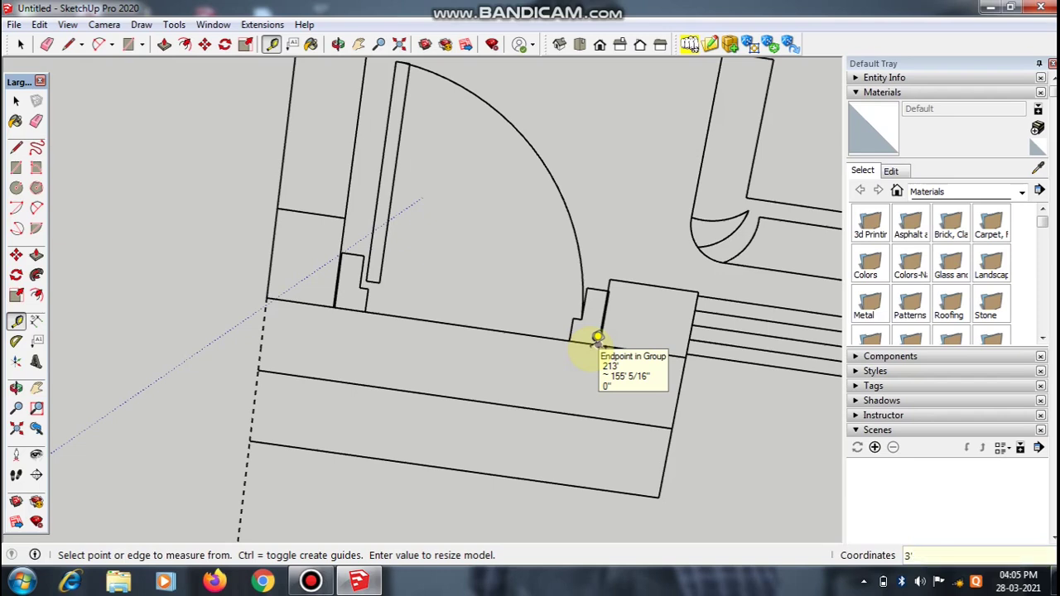
key(Return)
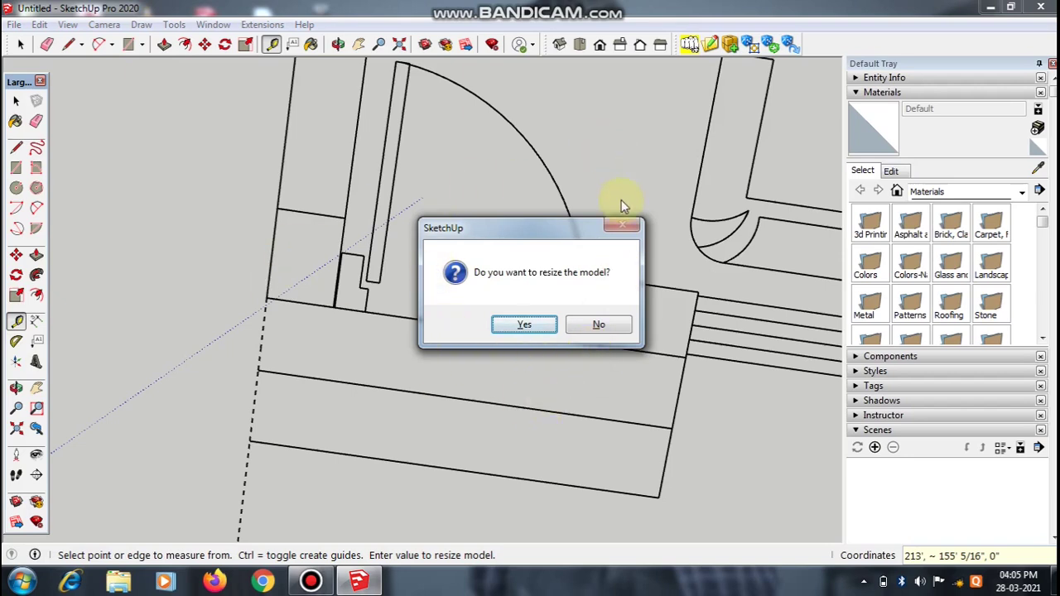
- Confirm resizing the model, then orbit out toward a top-down view of the plans
click(514, 328)
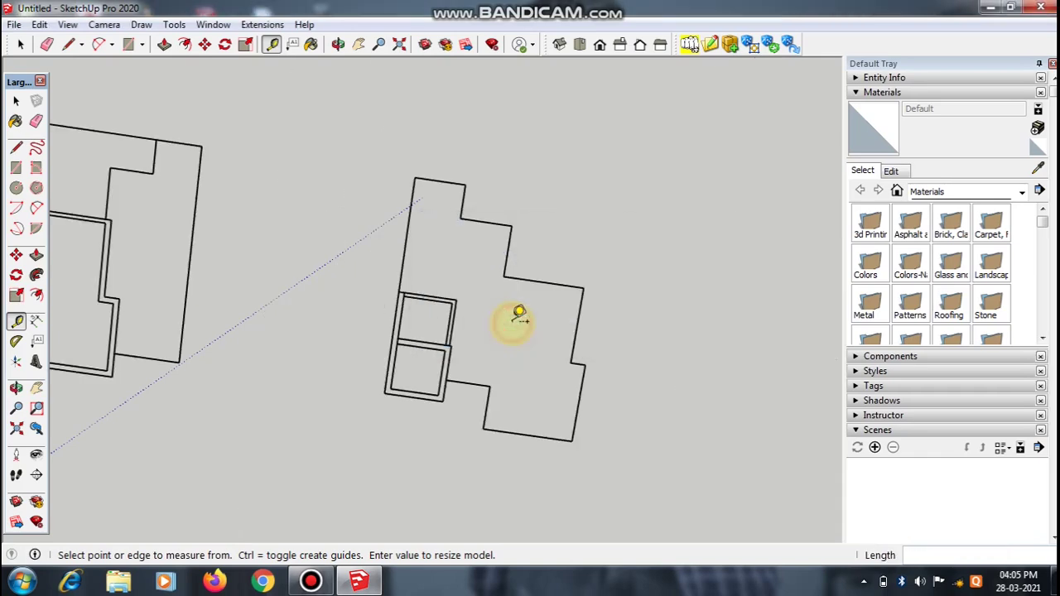
scroll(580, 154, down, 2)
scroll(580, 154, down, 3)
scroll(583, 152, down, 3)
scroll(586, 149, down, 2)
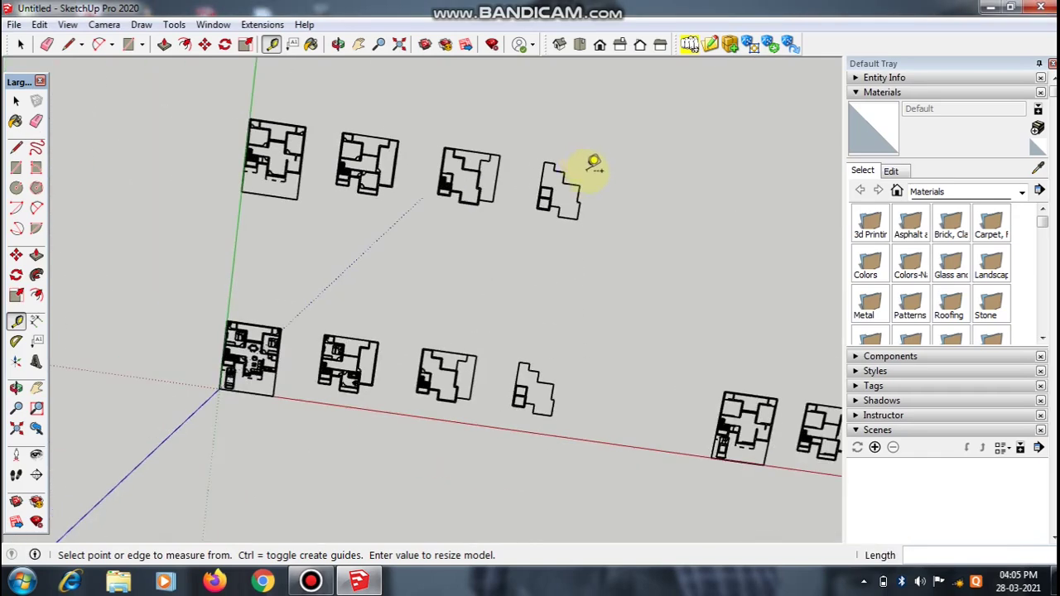
mouse_move(591, 166)
middle_down()
mouse_move(407, 367)
mouse_move(614, 263)
middle_up()
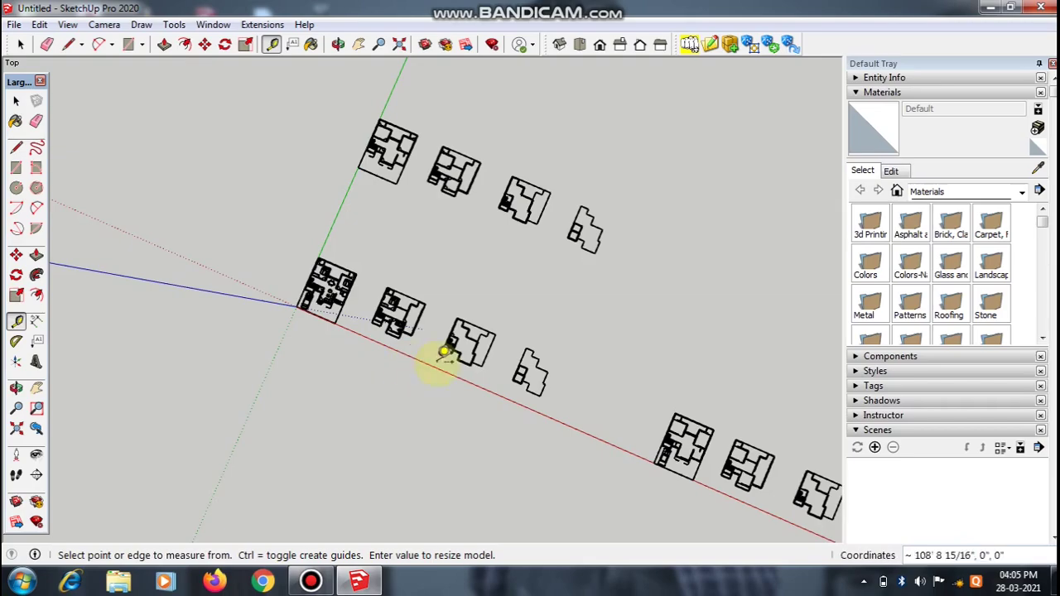
mouse_move(438, 360)
middle_down()
mouse_move(679, 287)
mouse_move(272, 331)
middle_up()
- Zoom back in on the first plan's resized entrance door
scroll(362, 308, up, 3)
scroll(362, 308, up, 2)
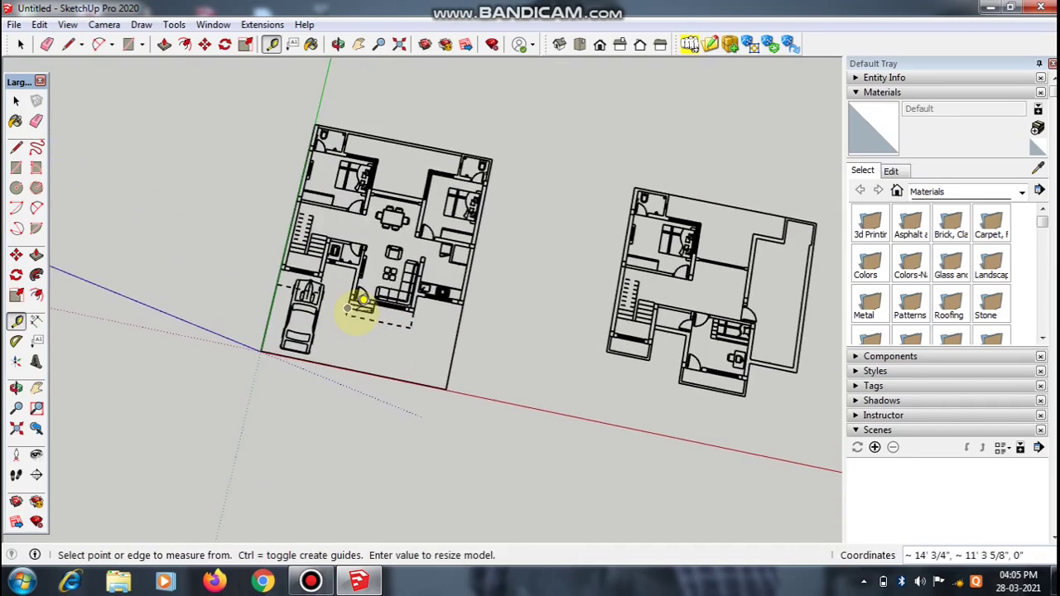
scroll(355, 304, up, 2)
scroll(373, 277, up, 2)
scroll(343, 300, up, 2)
scroll(348, 294, up, 2)
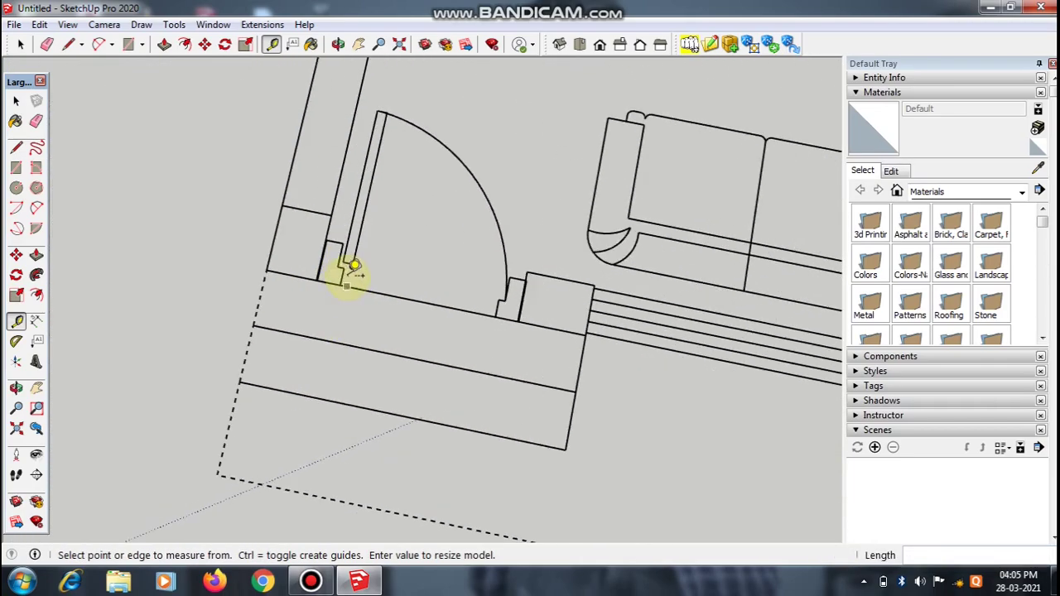
scroll(343, 276, up, 2)
scroll(299, 284, up, 2)
- Re-measure the door jamb to jamb, confirming it now reads 3'
click(283, 288)
scroll(284, 289, down, 2)
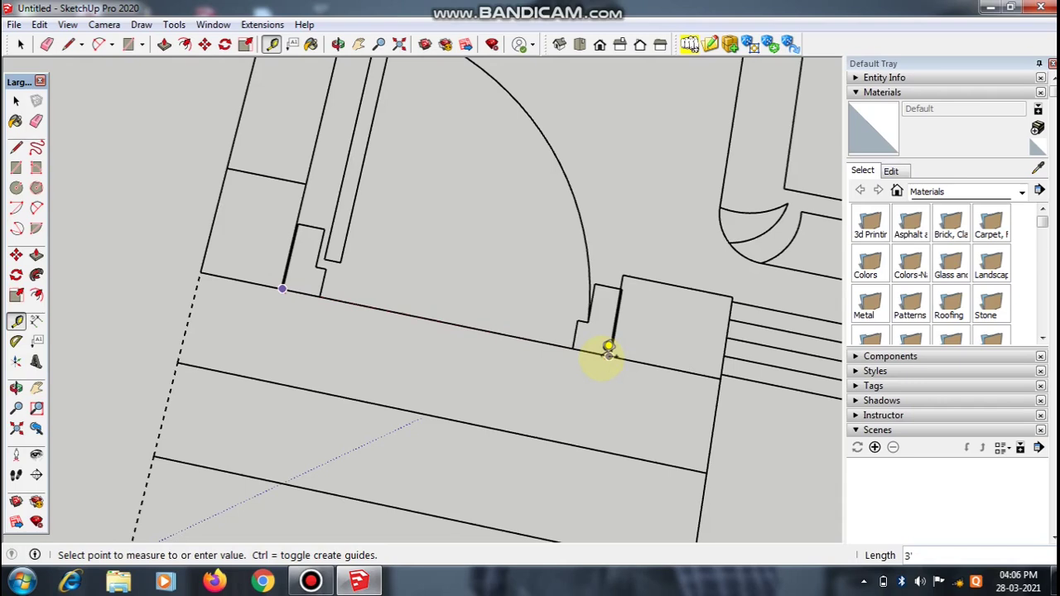
click(608, 348)
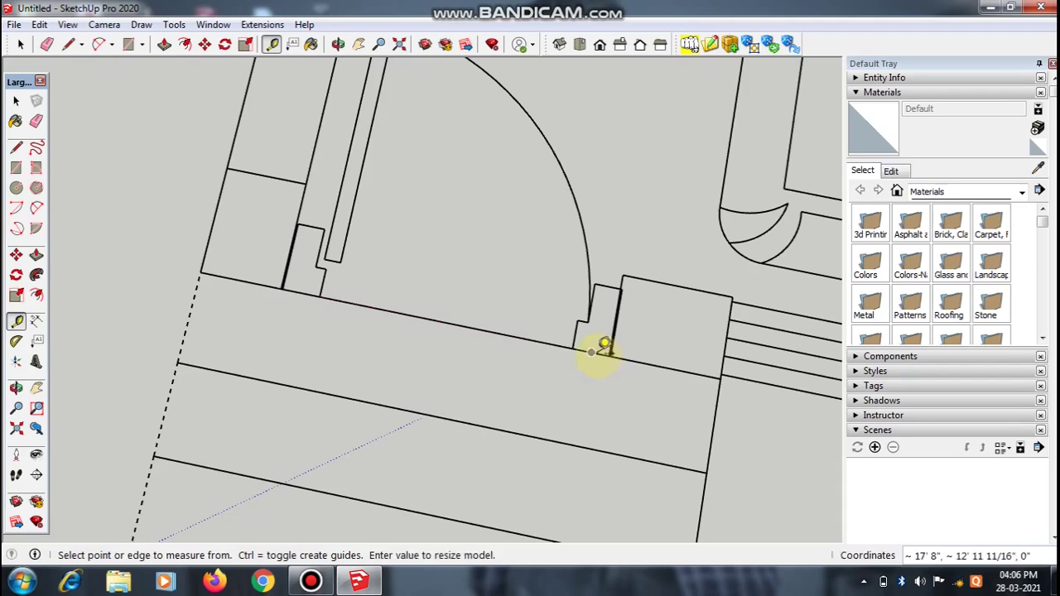
scroll(598, 350, down, 2)
- Zoom out to see all the rescaled floor plans and tilt the view slightly over them
scroll(375, 311, down, 3)
scroll(375, 310, down, 2)
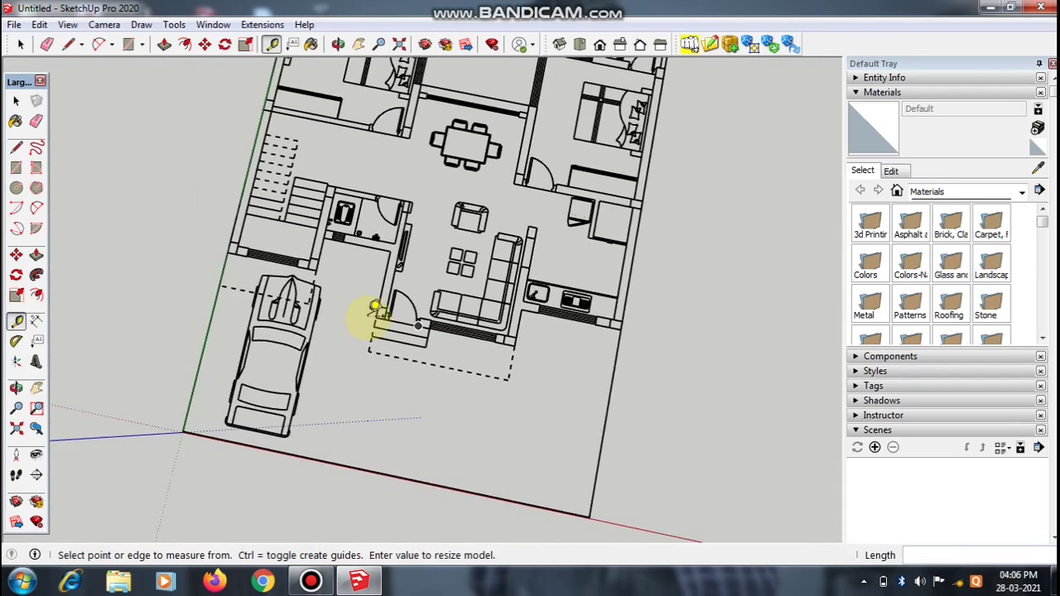
scroll(376, 311, down, 2)
scroll(375, 311, down, 2)
scroll(375, 311, down, 3)
scroll(375, 310, down, 2)
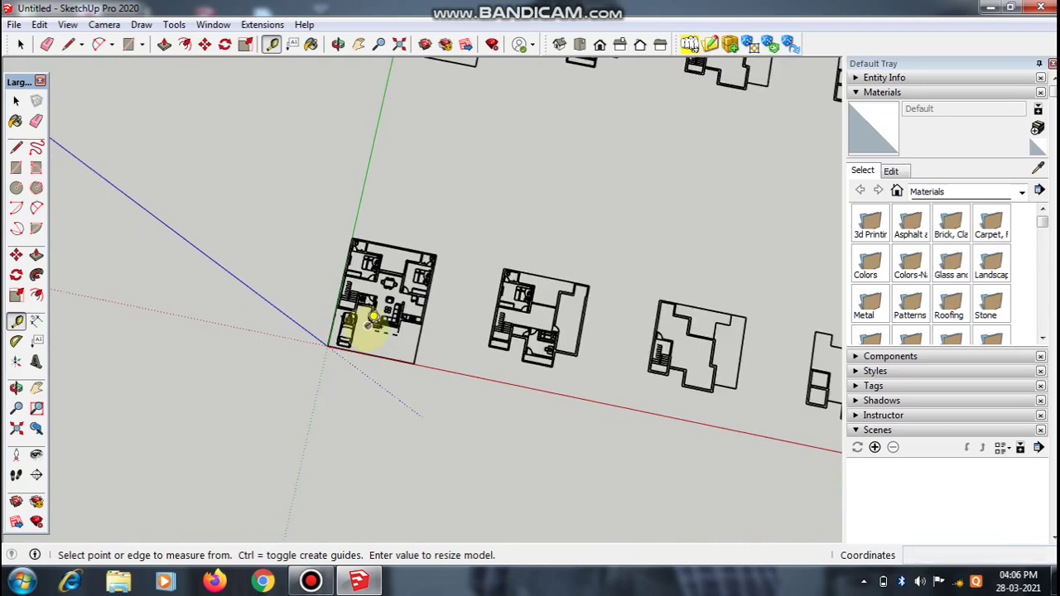
scroll(375, 311, down, 3)
mouse_move(373, 319)
middle_down()
mouse_move(427, 432)
mouse_move(450, 373)
middle_up()
- Zoom back in on the first two floor plans, side by side
scroll(407, 348, down, 2)
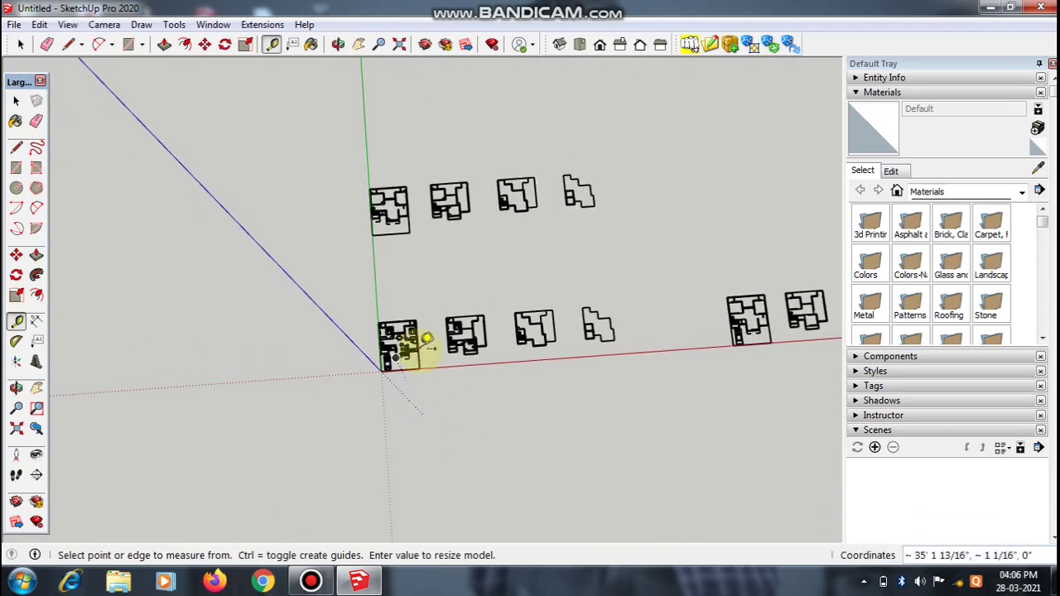
scroll(406, 348, up, 2)
scroll(397, 347, up, 3)
scroll(397, 348, up, 2)
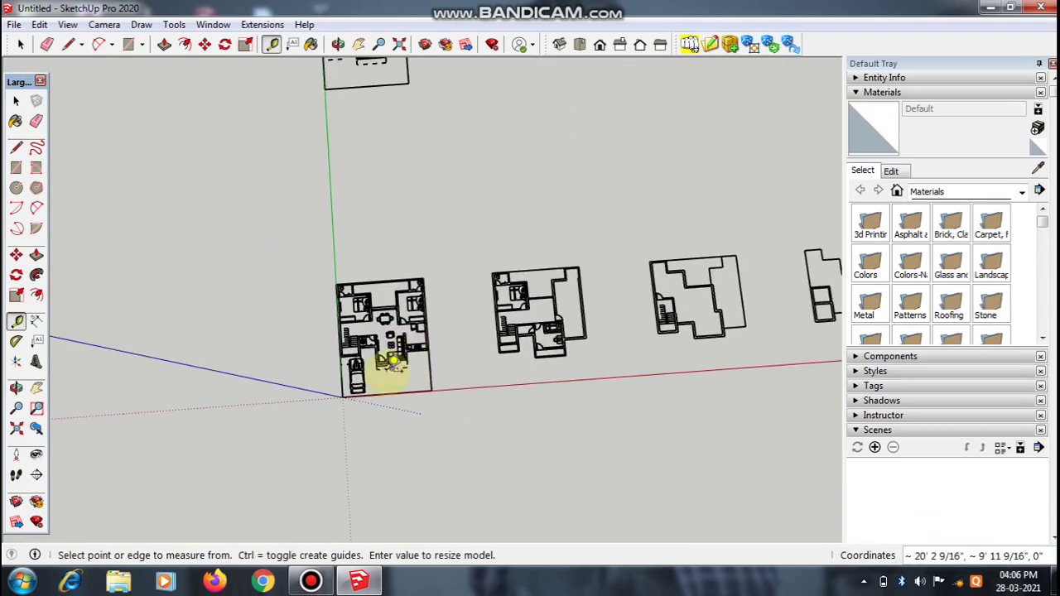
scroll(392, 360, up, 1)
scroll(392, 362, up, 1)
mouse_move(358, 582)
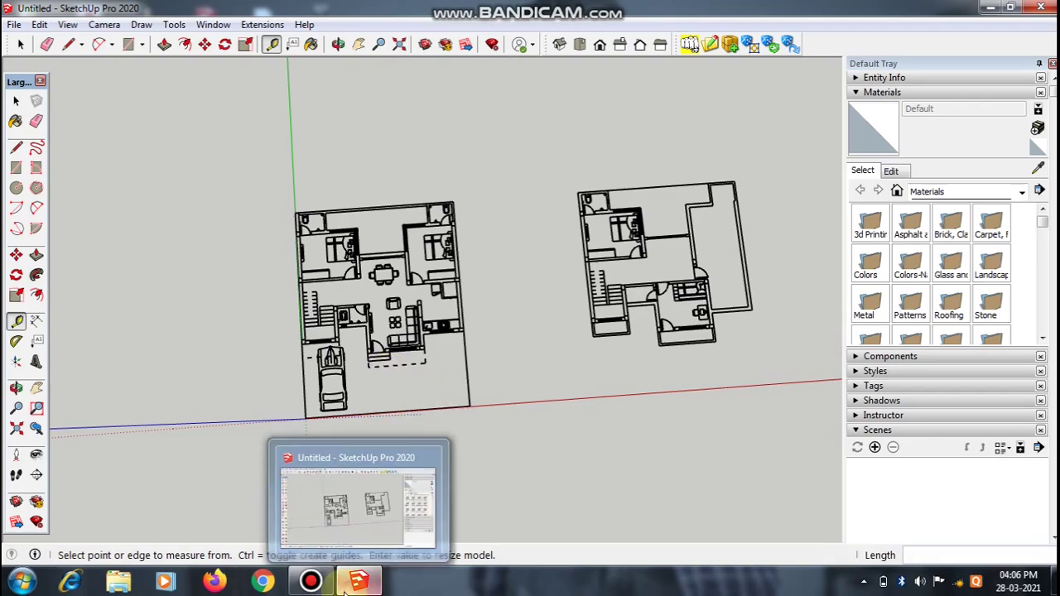